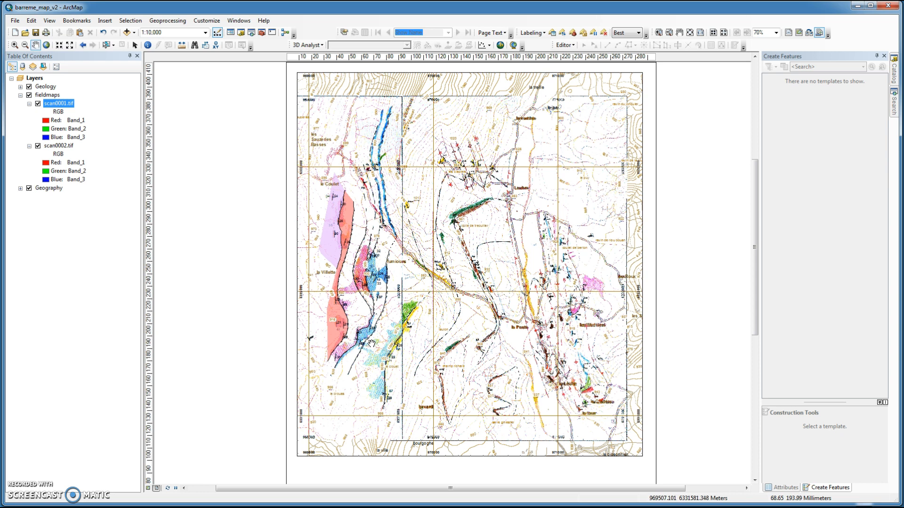
Step: Collapse the fieldmaps group and expand the Geology group in the table of contents
left_click(364, 333)
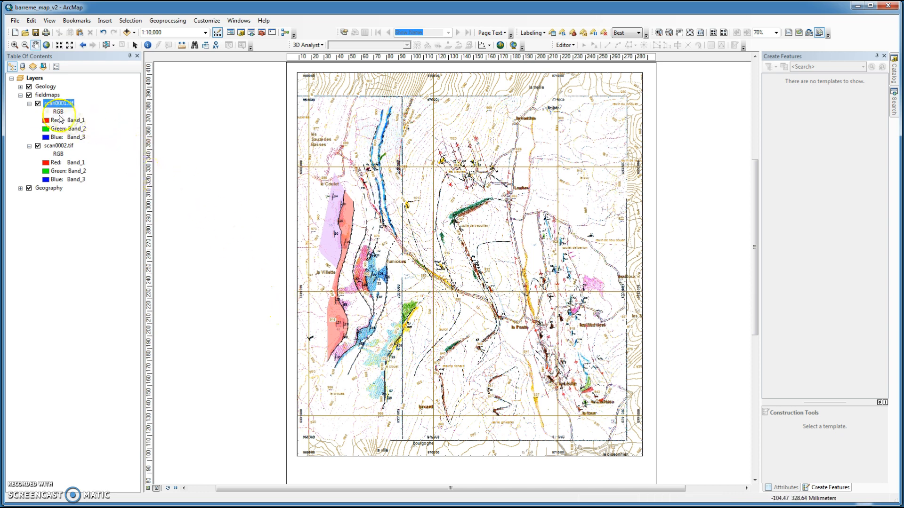
left_click(20, 94)
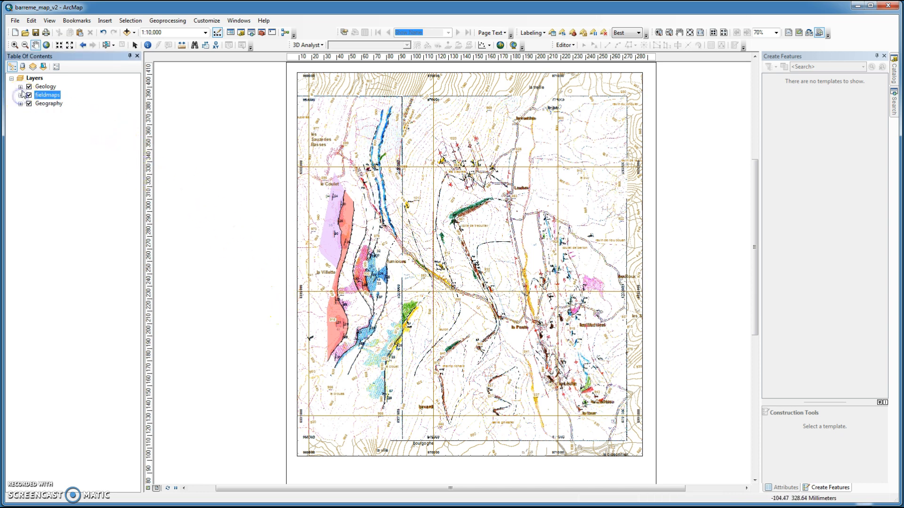
left_click(21, 87)
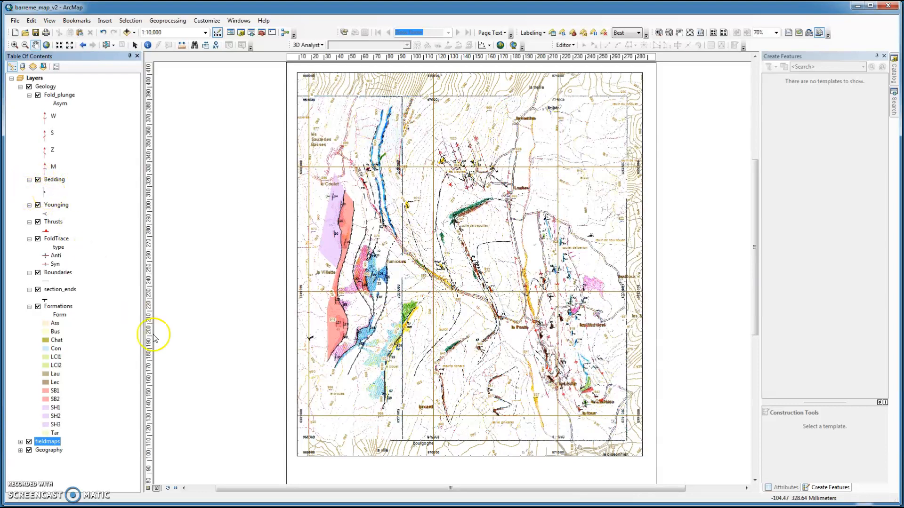
Step: Open the Bedding layer's attribute table and move its window over the map
left_click(148, 489)
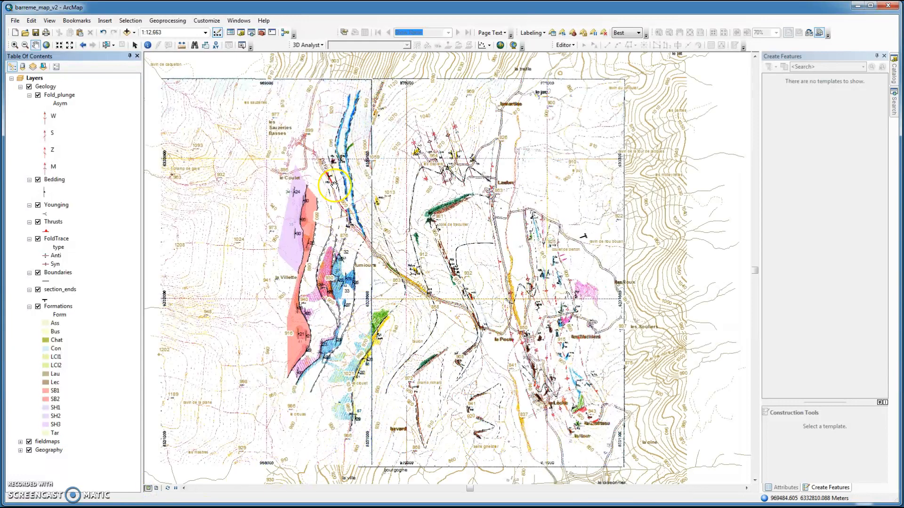
scroll(334, 184, "up", 5)
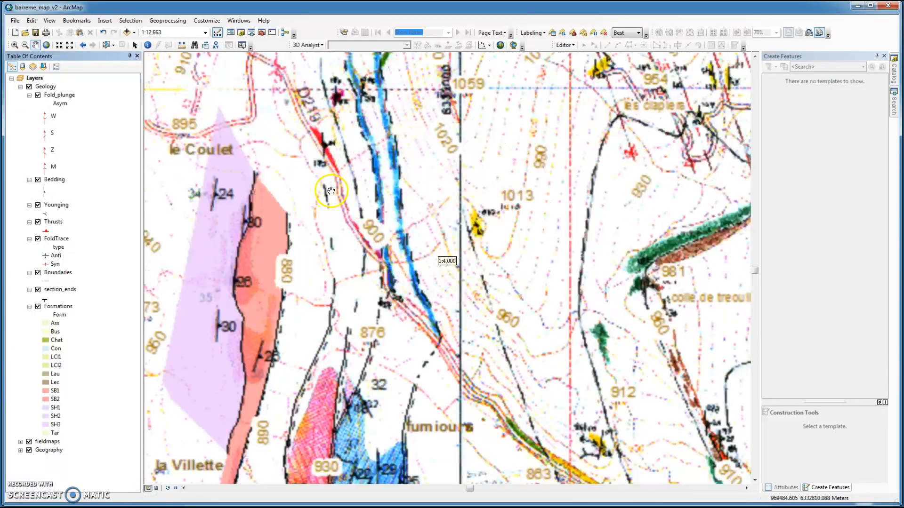
left_click_drag(372, 165, 366, 214)
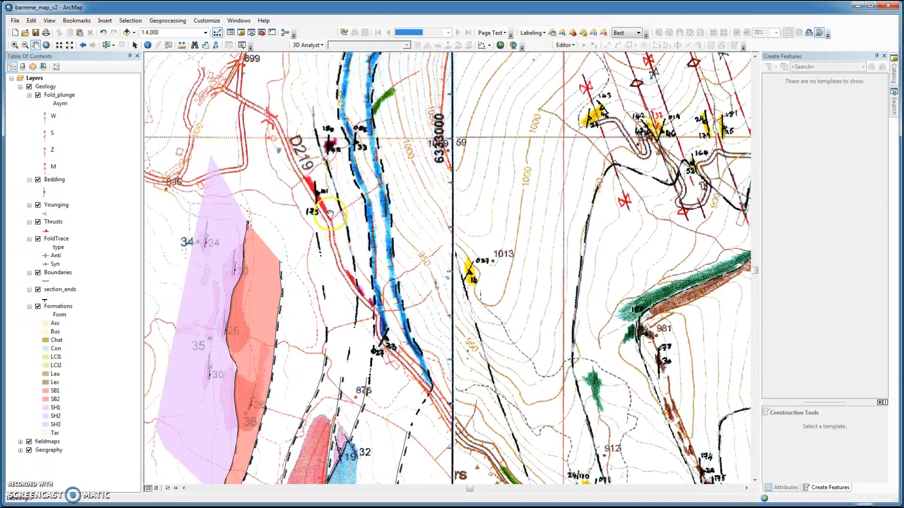
scroll(332, 211, "up", 1)
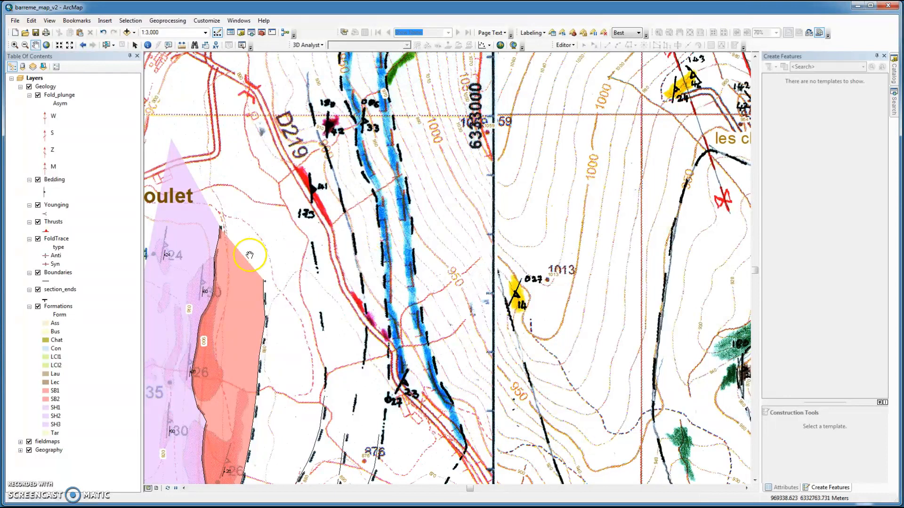
right_click(45, 188)
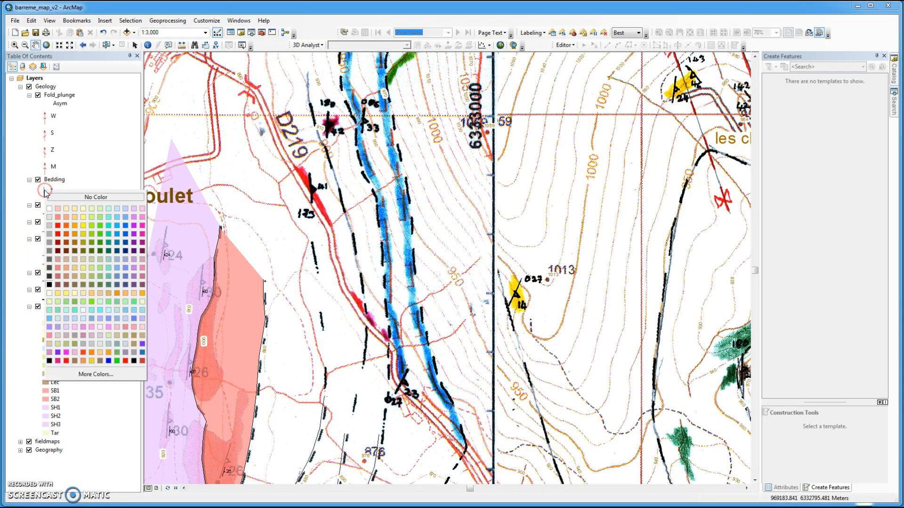
left_click(47, 185)
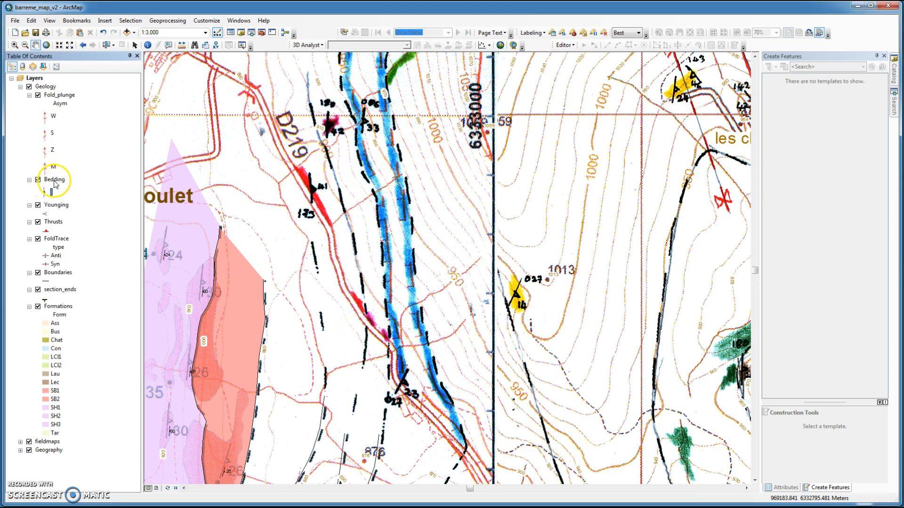
right_click(55, 181)
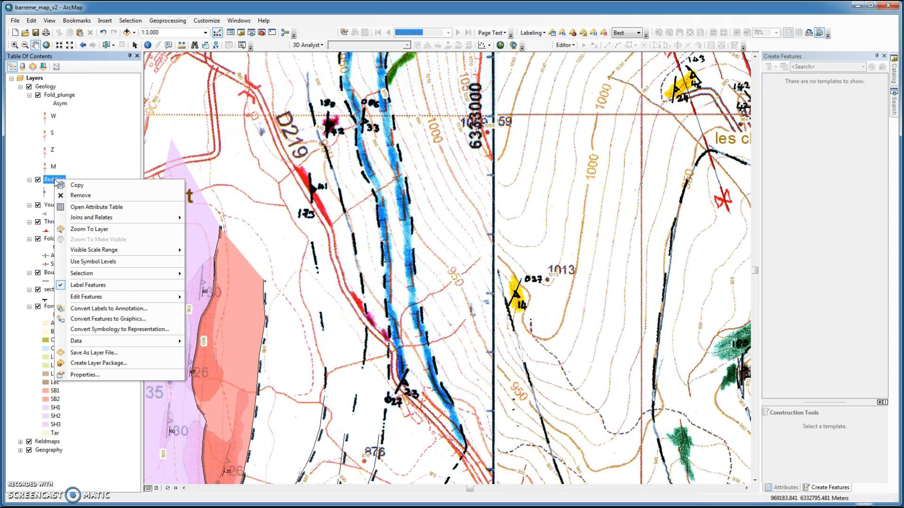
left_click(75, 207)
left_click_drag(451, 366, 602, 125)
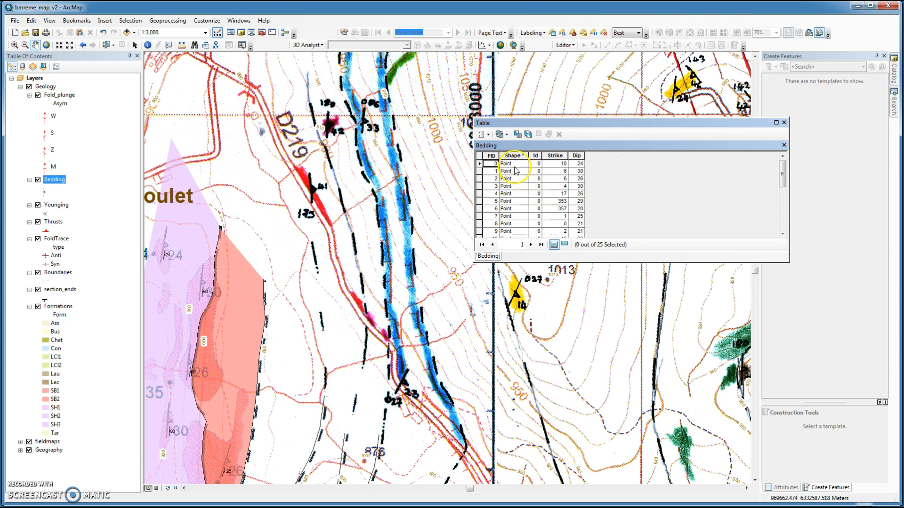
Step: Scroll through the Bedding attribute records to review their Strike and Dip values
scroll(536, 195, "down", 3)
scroll(534, 186, "up", 1)
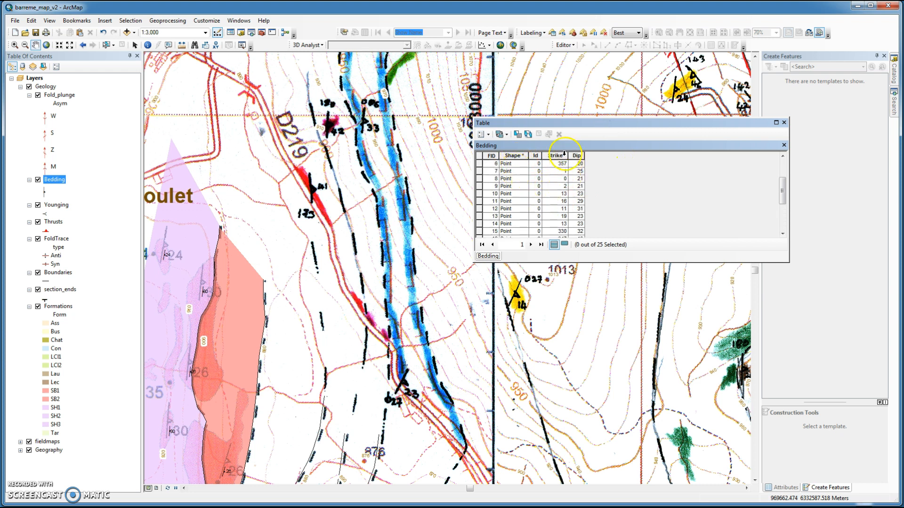
scroll(564, 228, "up", 2)
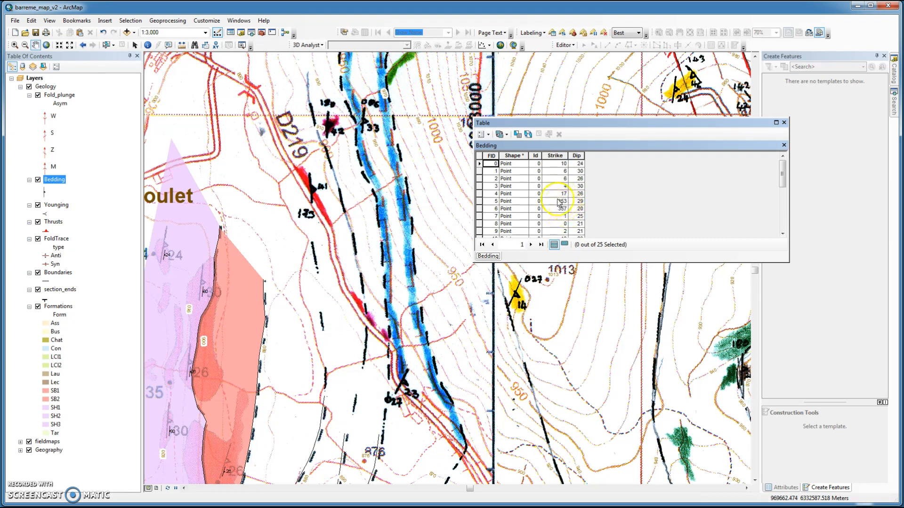
scroll(568, 170, "down", 4)
scroll(566, 191, "up", 4)
scroll(565, 176, "down", 5)
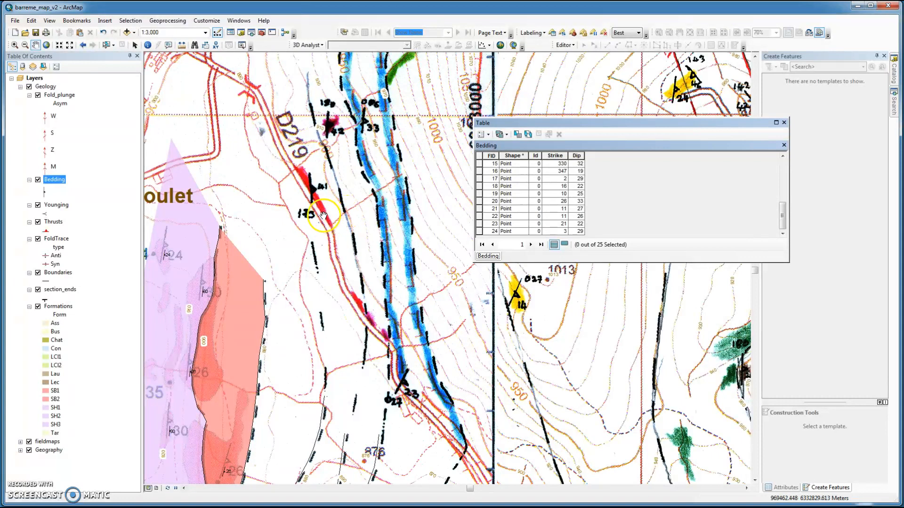
Step: Start an editing session on the Bedding layer, continuing past the spatial reference warning dialog
right_click(45, 190)
left_click(47, 179)
right_click(48, 180)
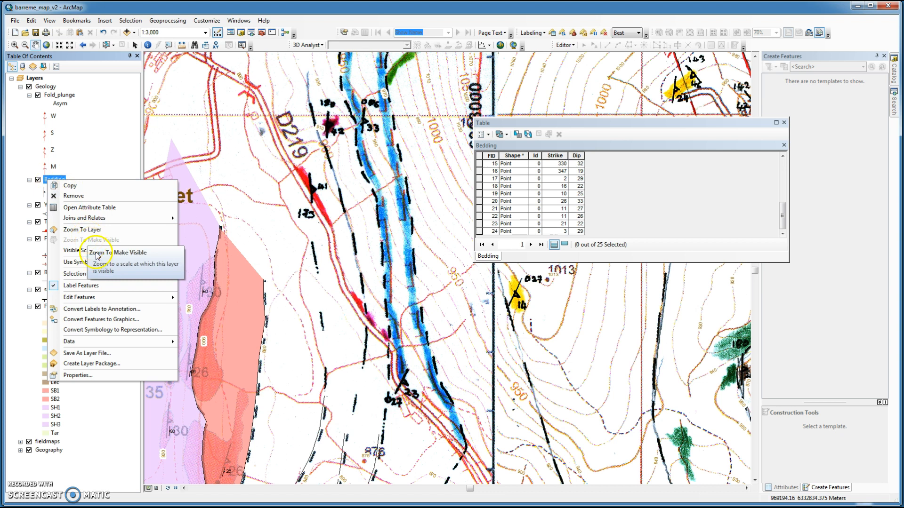
mouse_move(155, 298)
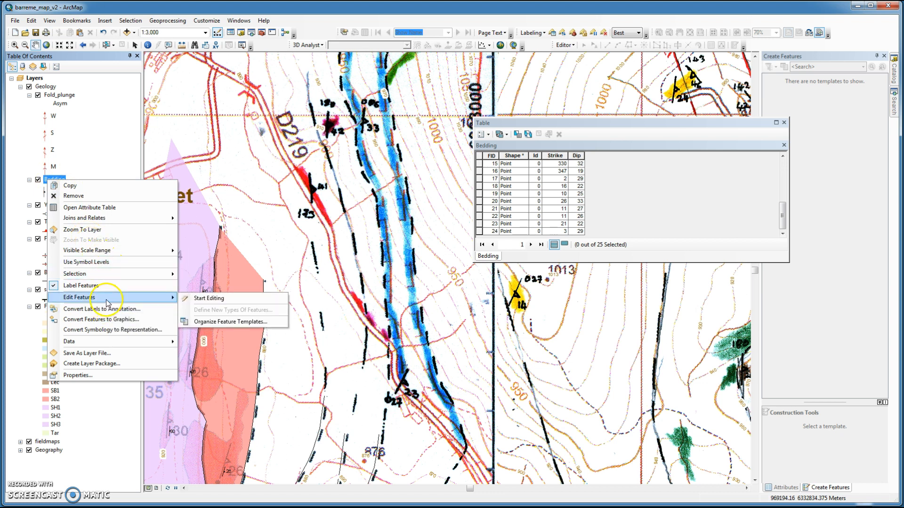
left_click(209, 299)
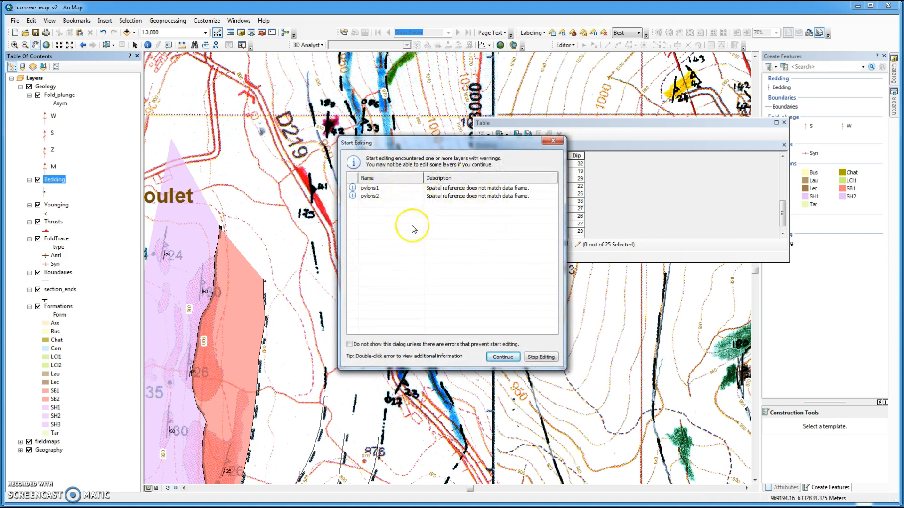
left_click(502, 357)
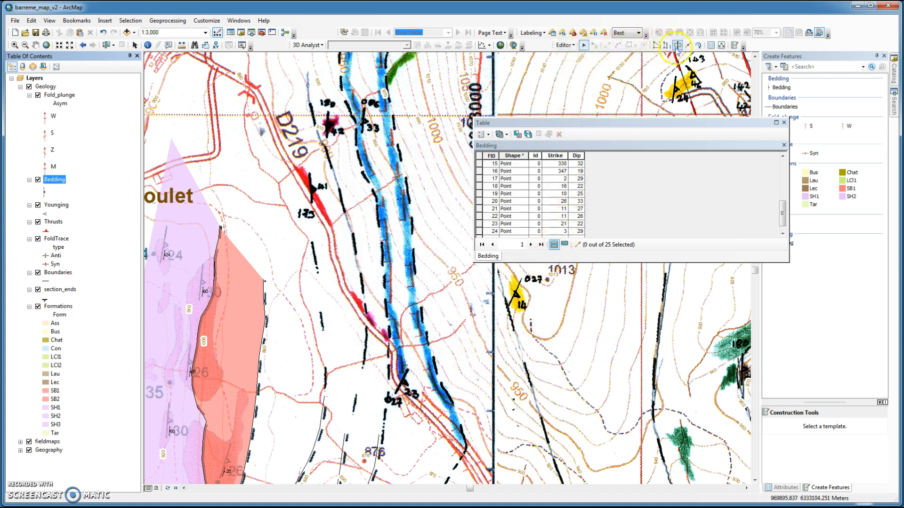
Step: Add a new Bedding point with the Point tool on the dip symbol beside road D219
left_click(735, 45)
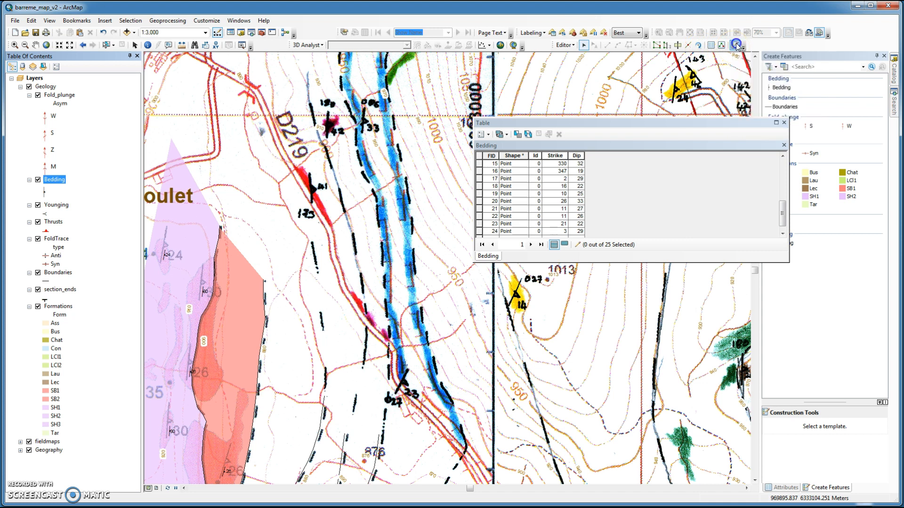
left_click(781, 88)
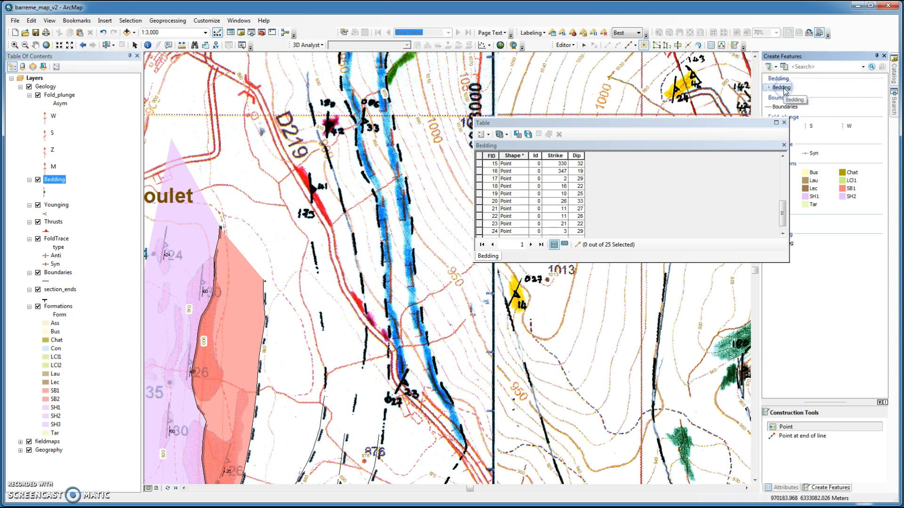
left_click(643, 45)
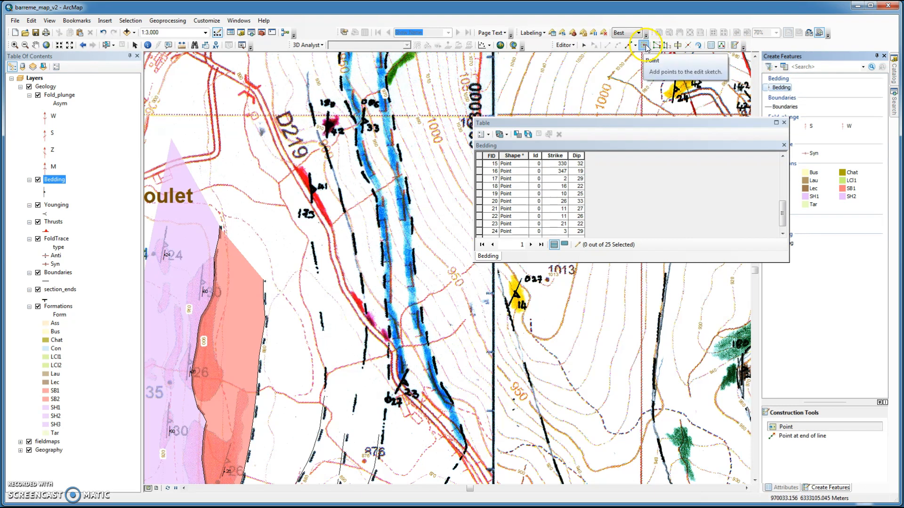
left_click(312, 193)
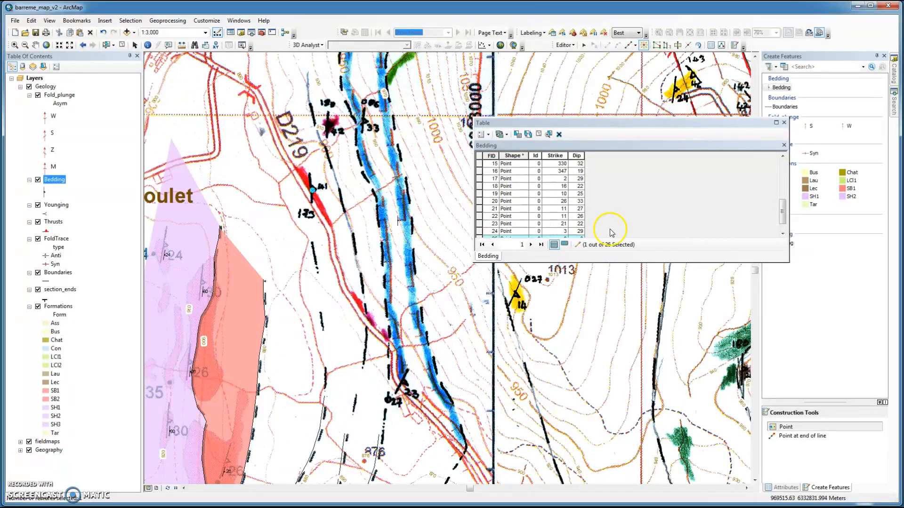
Step: Enter Strike 173 and Dip 41 in the new point's attribute record
left_click_drag(782, 215, 783, 222)
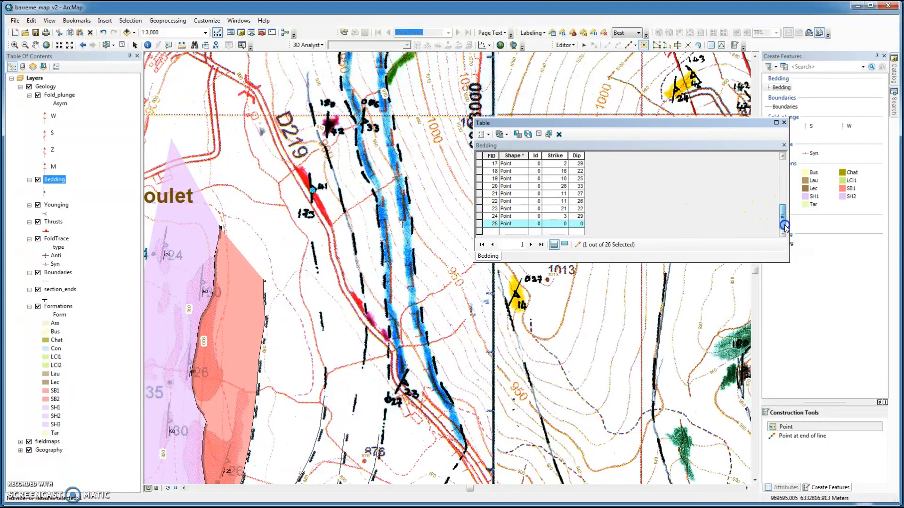
left_click(561, 225)
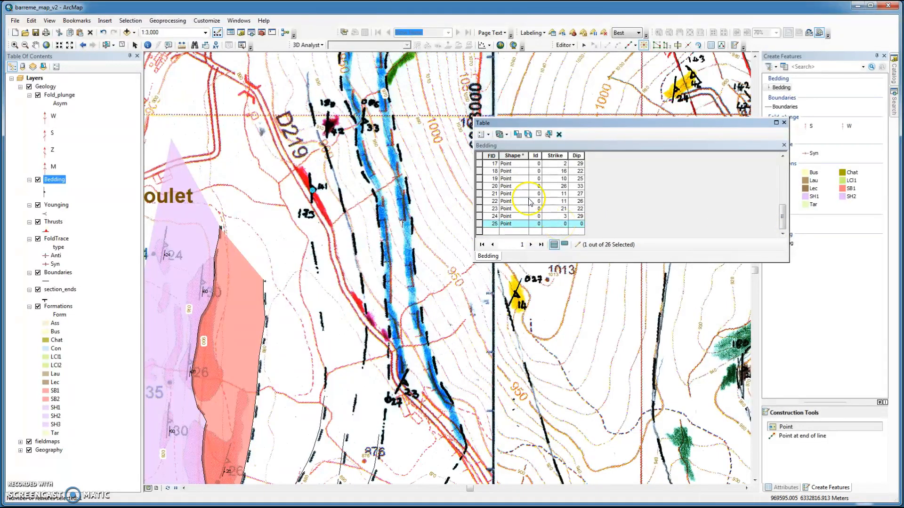
left_click(560, 224)
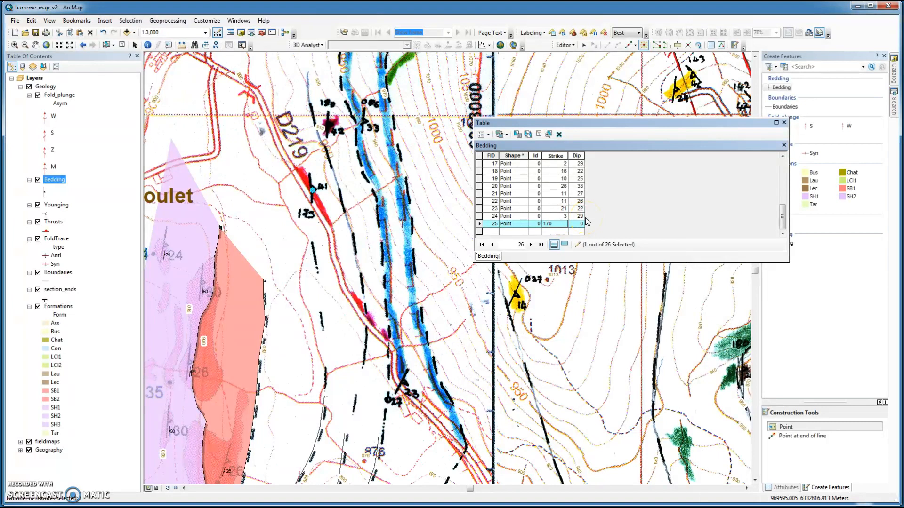
type("173")
left_click(581, 223)
left_click(576, 231)
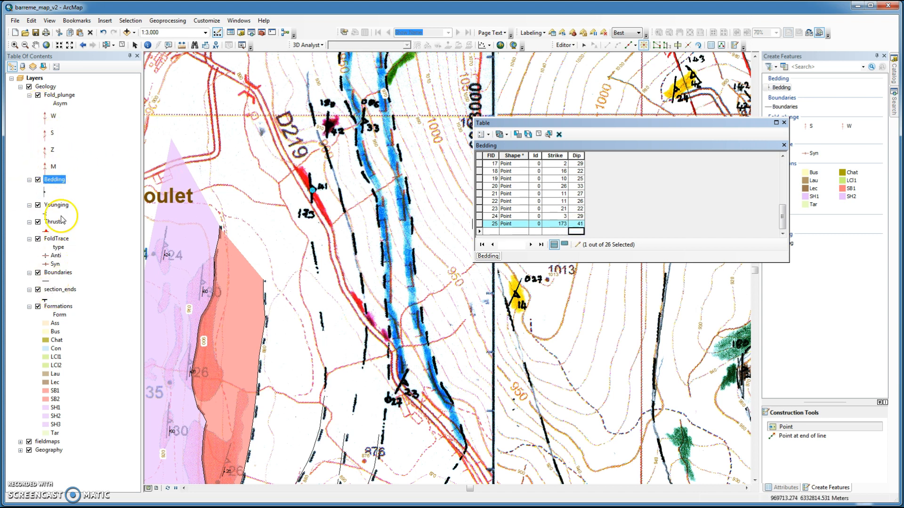
Step: Hide the fieldmaps scans and toggle the Bedding layer to inspect the new symbol's orientation
left_click(29, 442)
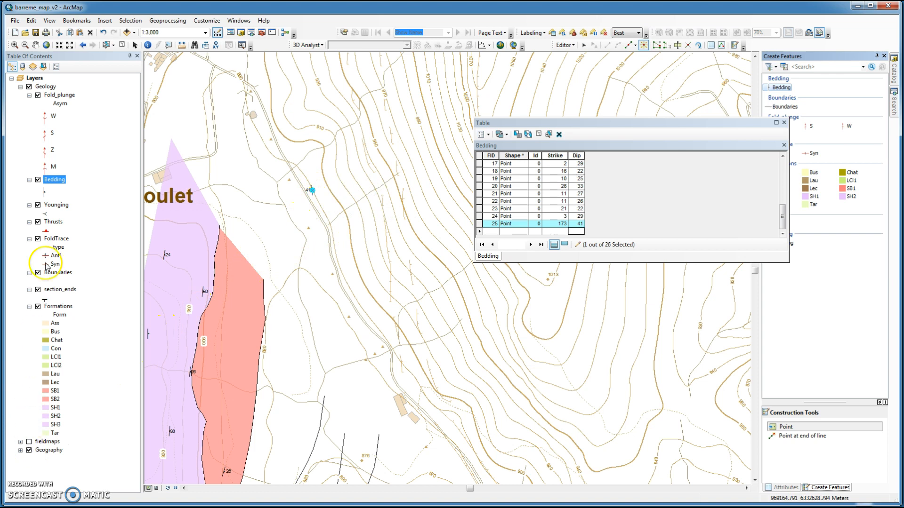
left_click(38, 180)
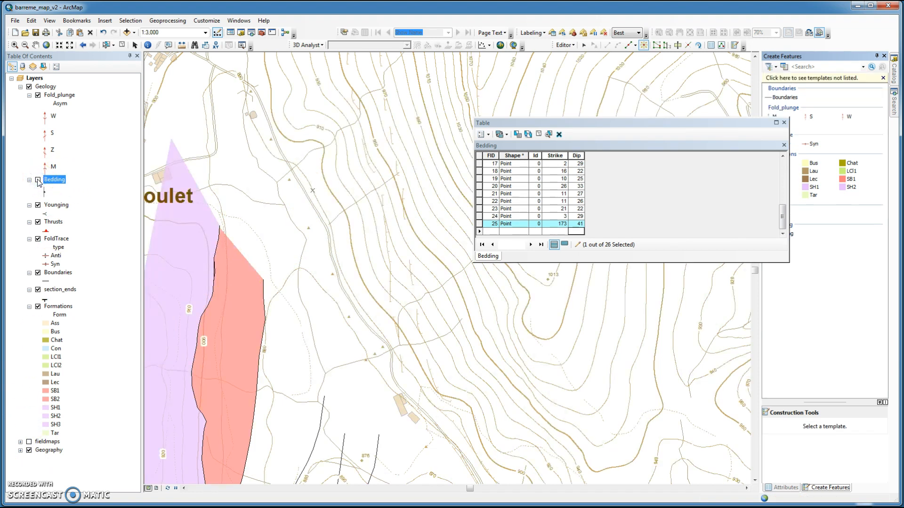
left_click(37, 179)
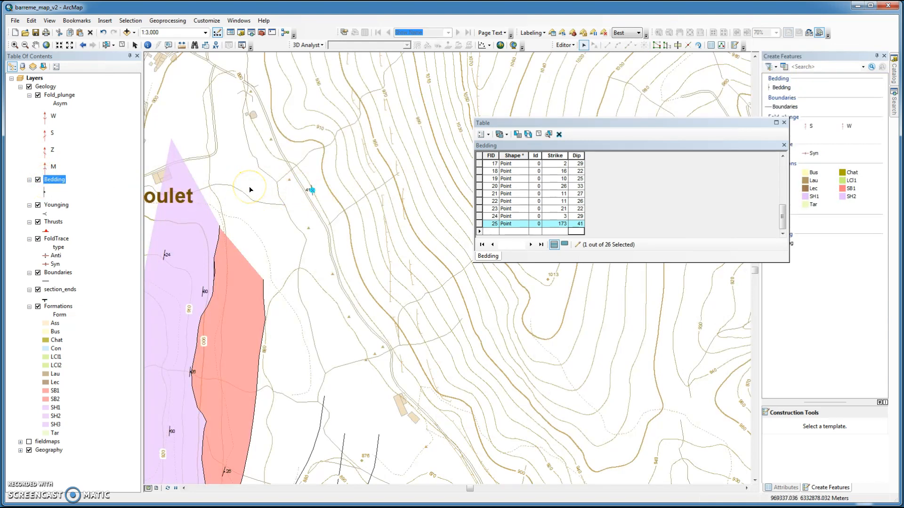
Step: Set the new point's Strike to 353 and turn the fieldmaps layer back on
left_click(561, 226)
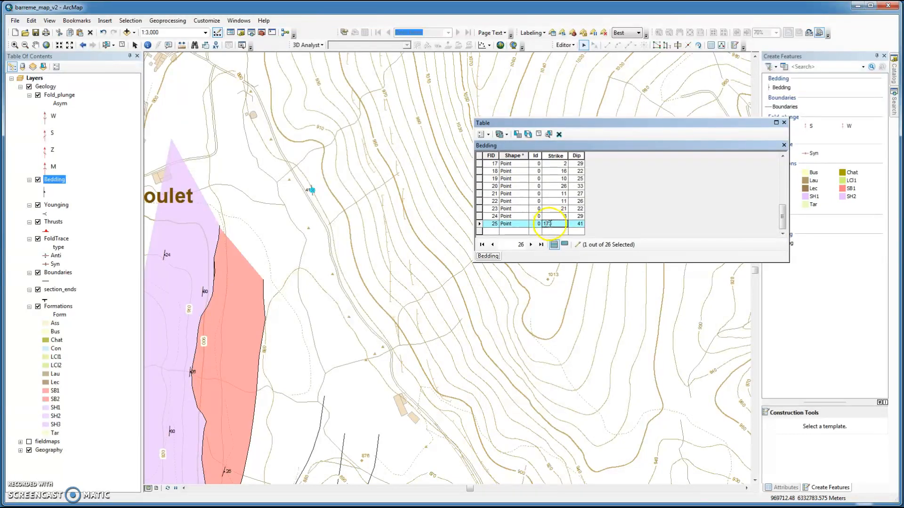
double_click(543, 224)
left_click(564, 232)
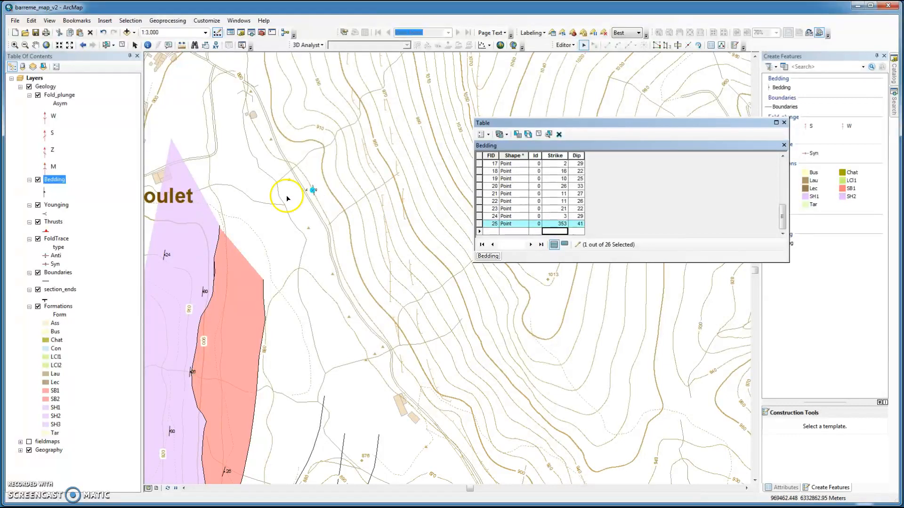
left_click(29, 441)
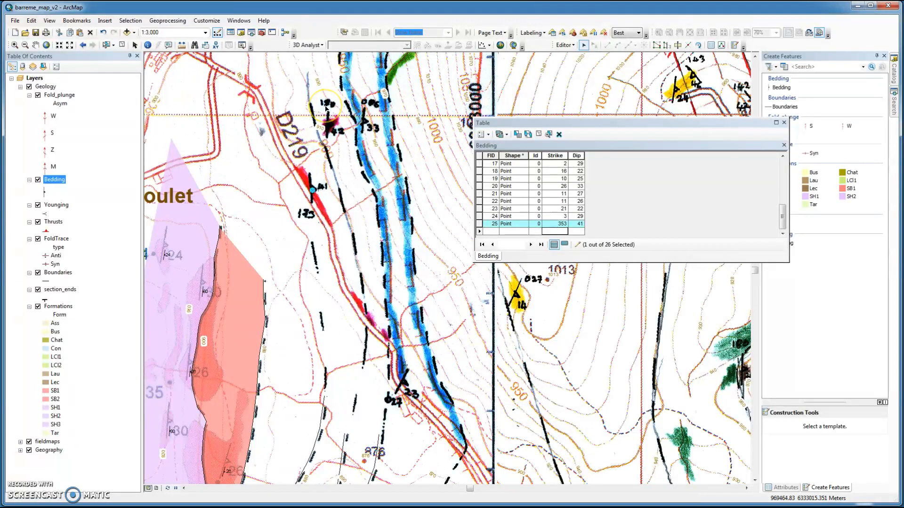
Step: Add another Bedding point with the Point tool on the dip symbol just north of the previous one by road D219
left_click(328, 108)
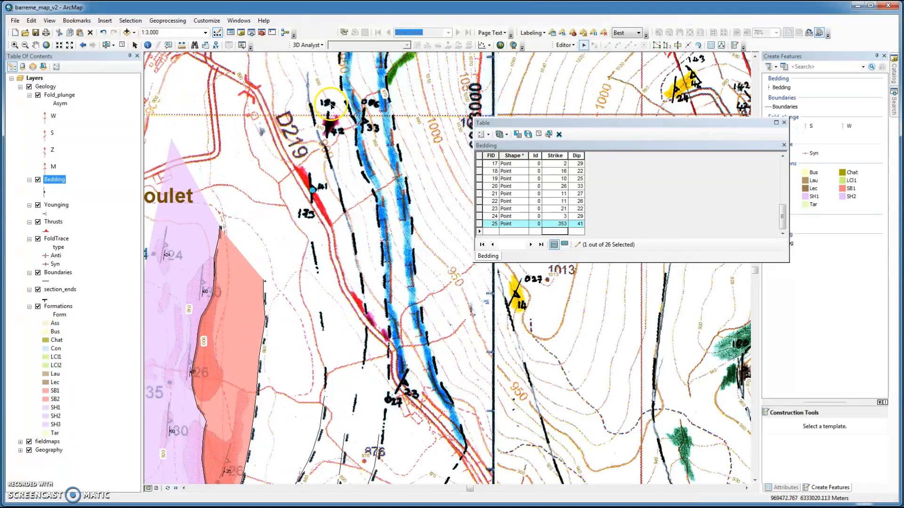
left_click(331, 127)
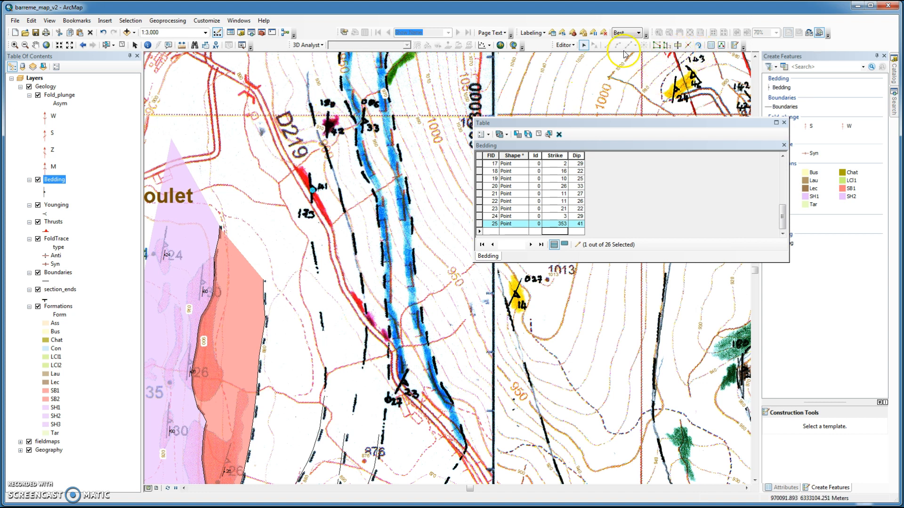
left_click(733, 47)
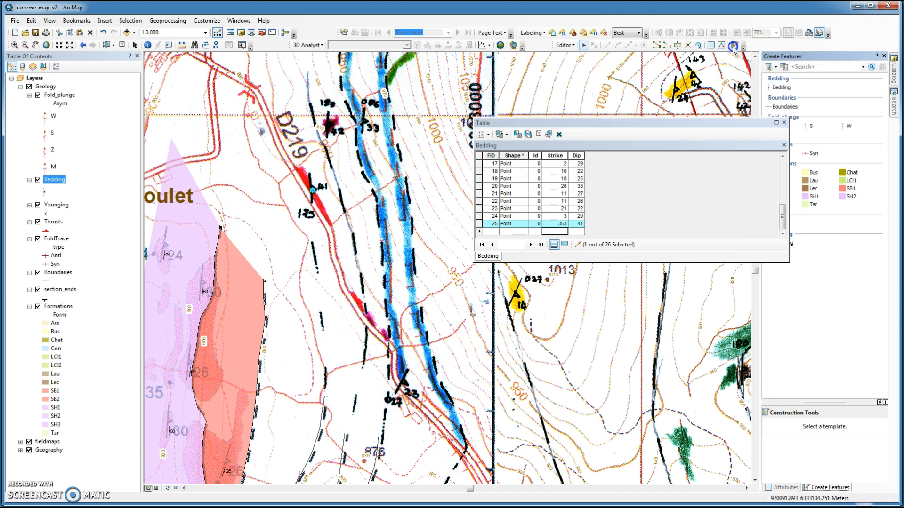
left_click(781, 88)
left_click(643, 45)
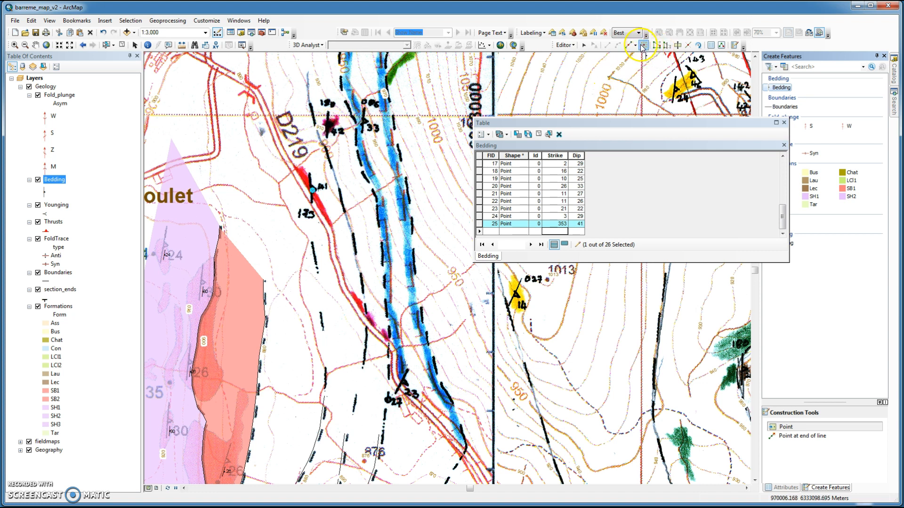
left_click(329, 127)
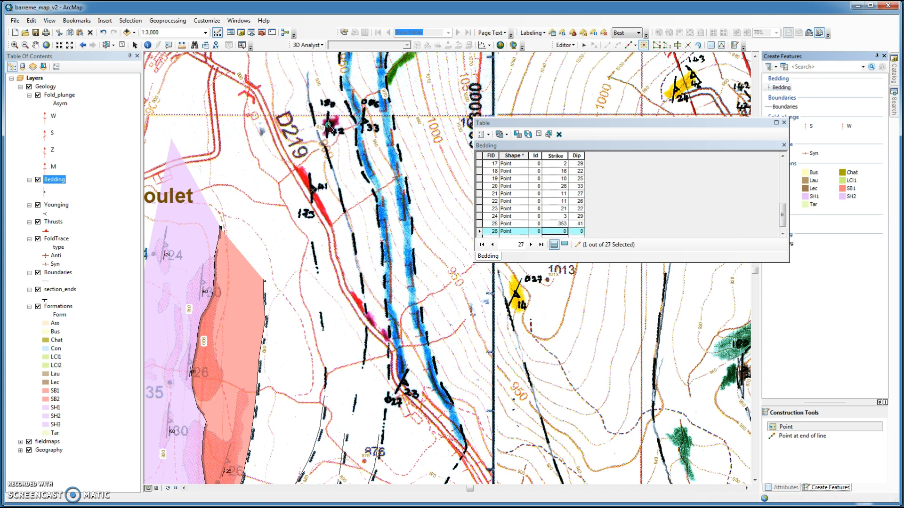
Step: Enter Strike 0 and Dip 42 in the new point's attribute record
left_click(559, 231)
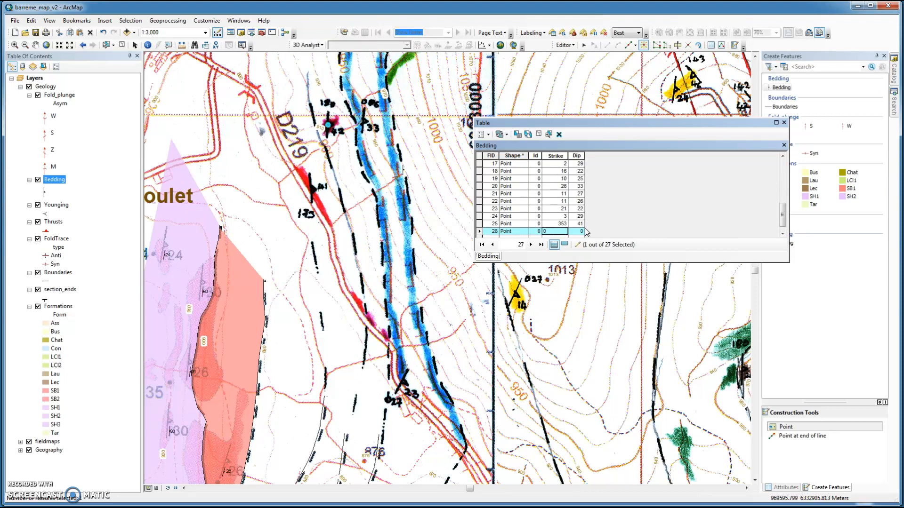
left_click(579, 231)
key("Return")
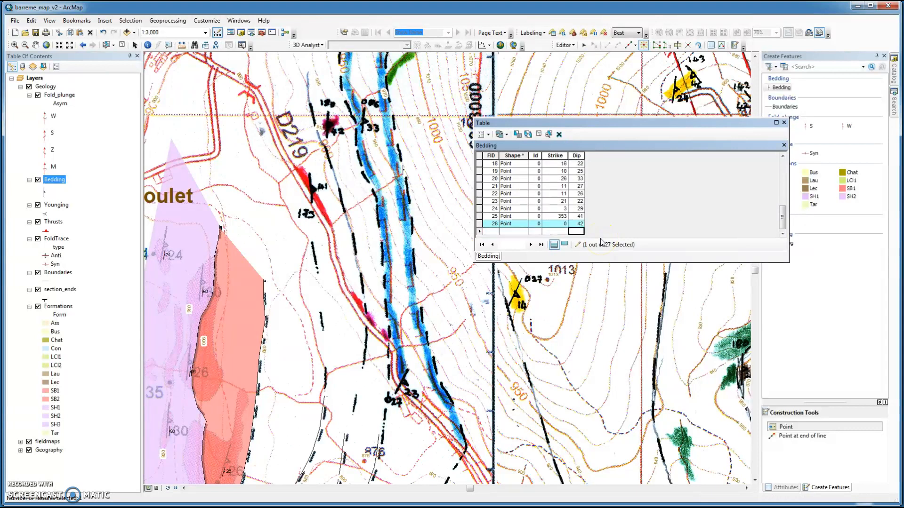
Step: Toggle the fieldmaps scans off and on to check the new bedding symbol against the map
left_click(215, 190)
left_click(28, 452)
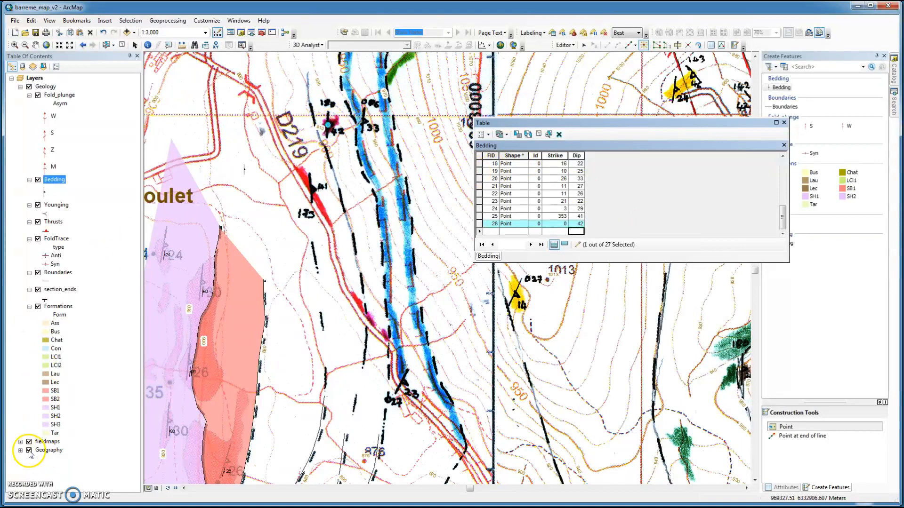
left_click(28, 442)
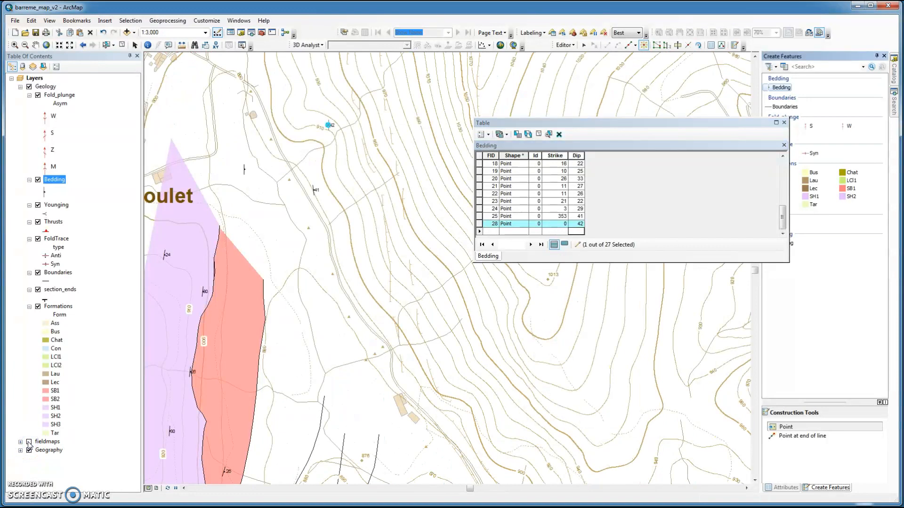
left_click(29, 442)
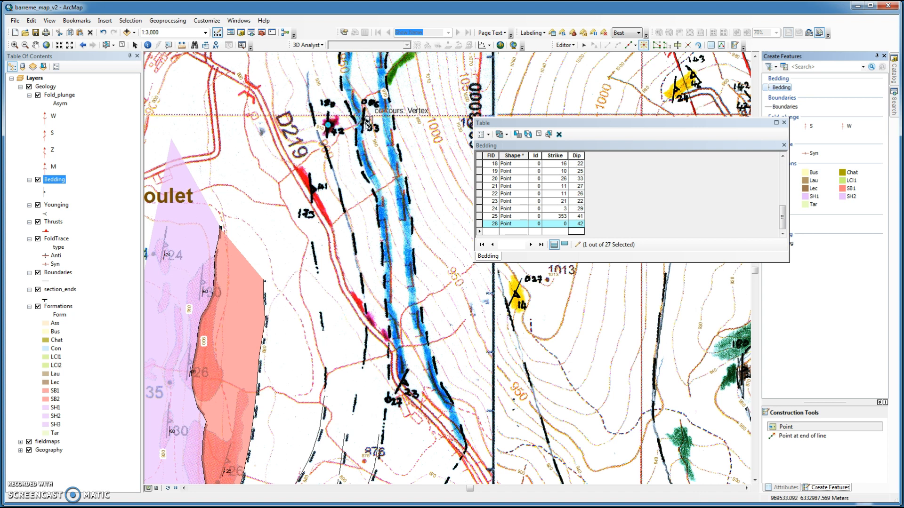
Step: Place a Bedding point on the dip symbol labelled 33 east of D219 and enter Strike 6 and Dip 33
left_click(366, 125)
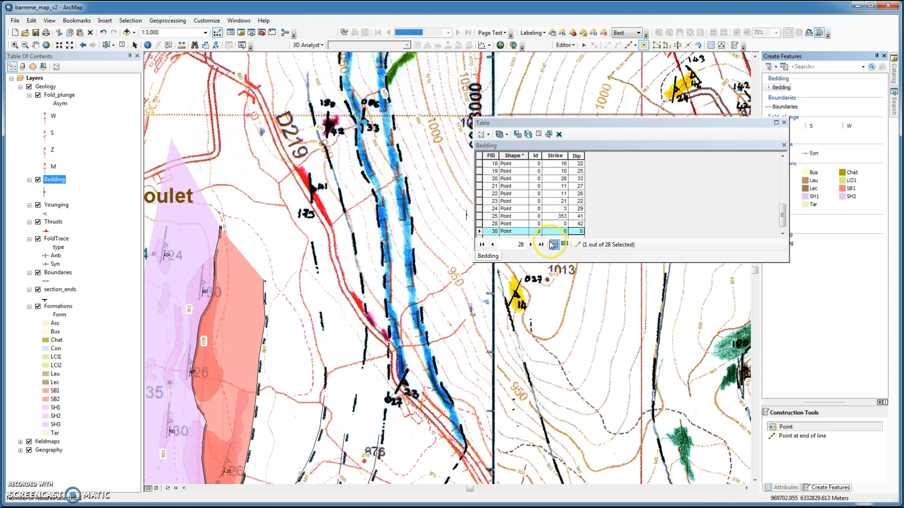
left_click(564, 233)
left_click(564, 233)
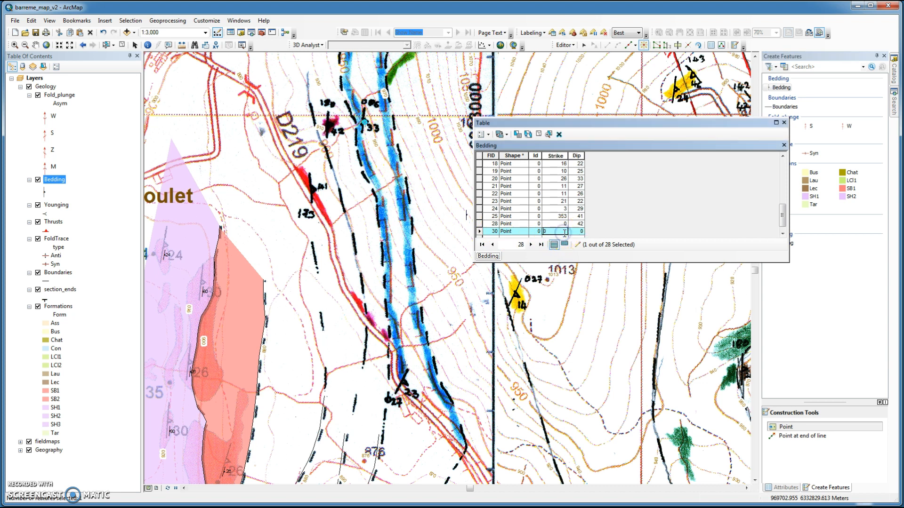
left_click(542, 231)
left_click(558, 231)
left_click(557, 229)
type("6")
left_click(580, 232)
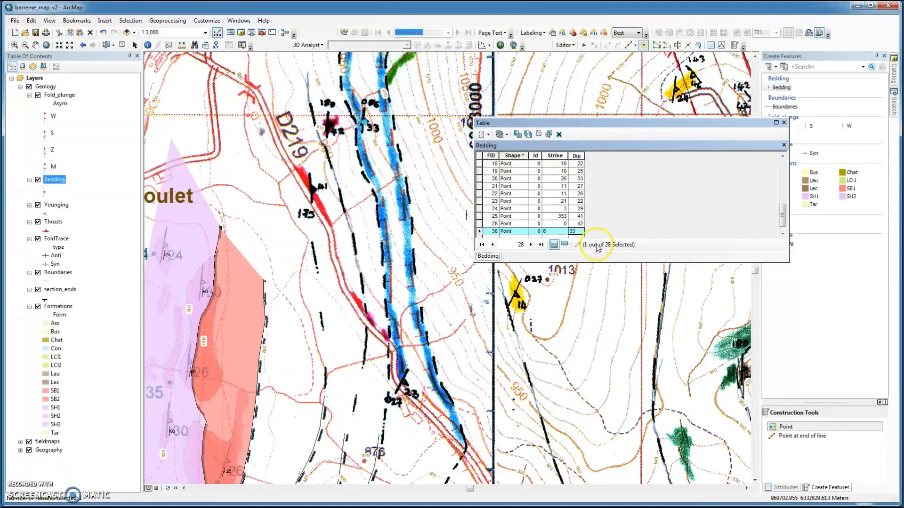
left_click(602, 232)
left_click(577, 234)
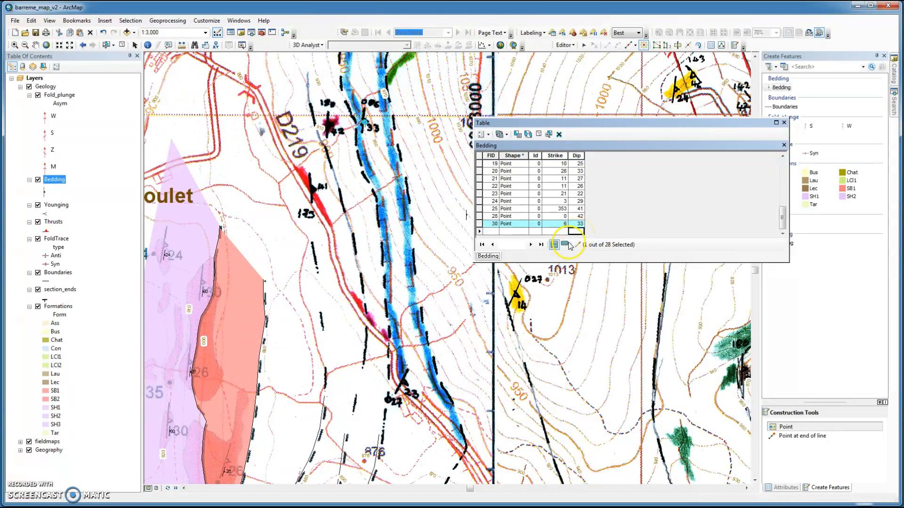
Step: Place a Bedding point on the southern dip symbol by the road and enter Strike 27 and Dip 23
left_click(404, 385)
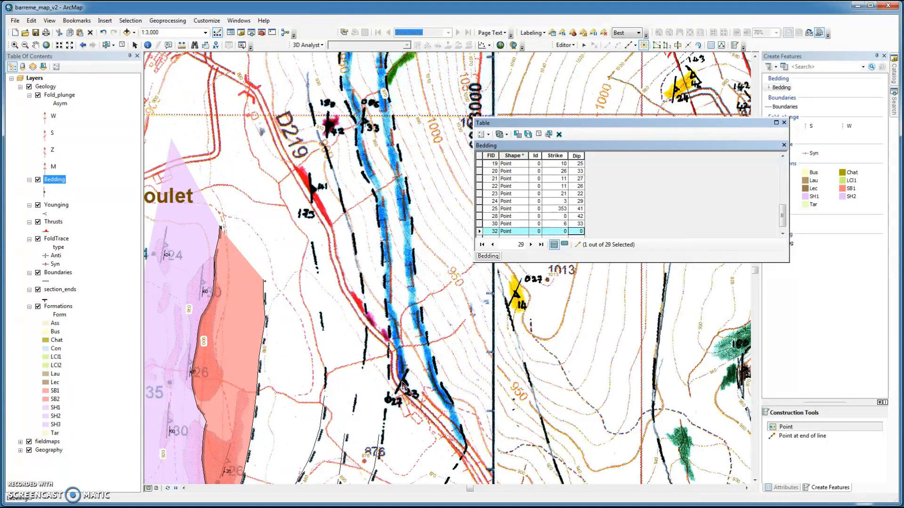
left_click(510, 327)
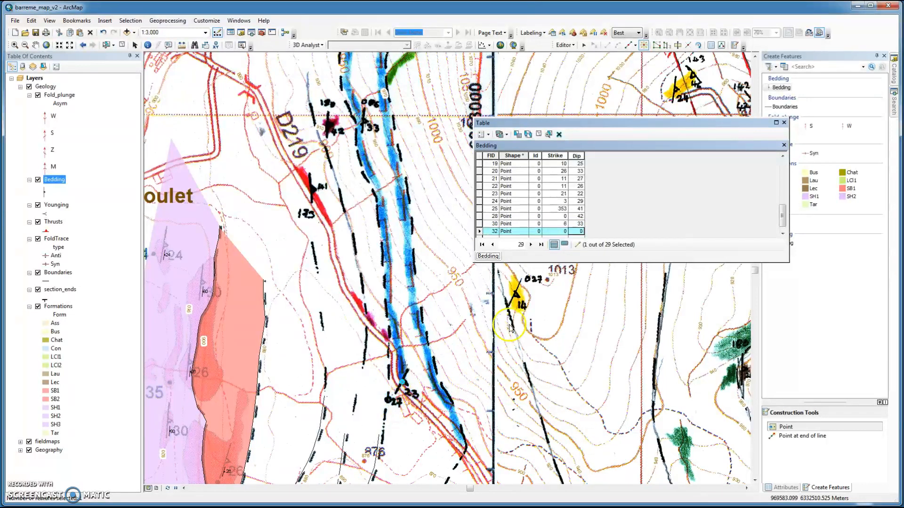
left_click(563, 231)
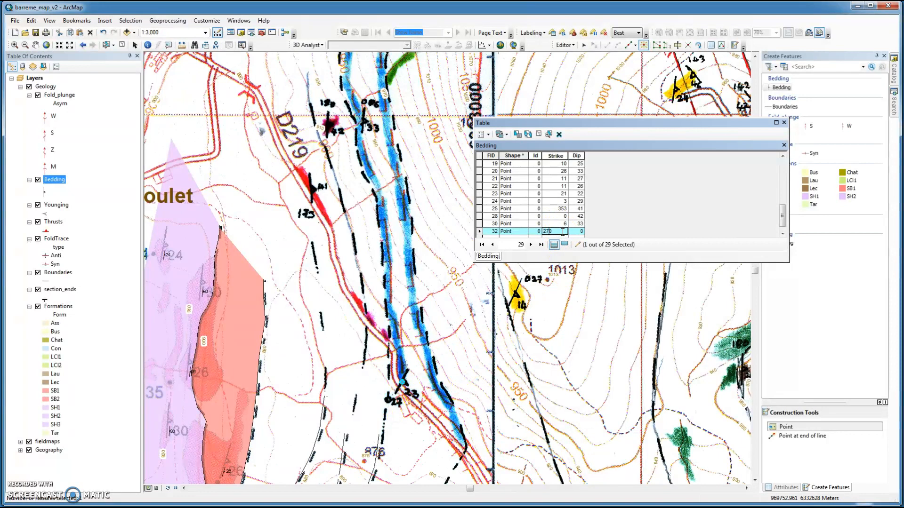
type("27")
left_click(576, 231)
key("Return")
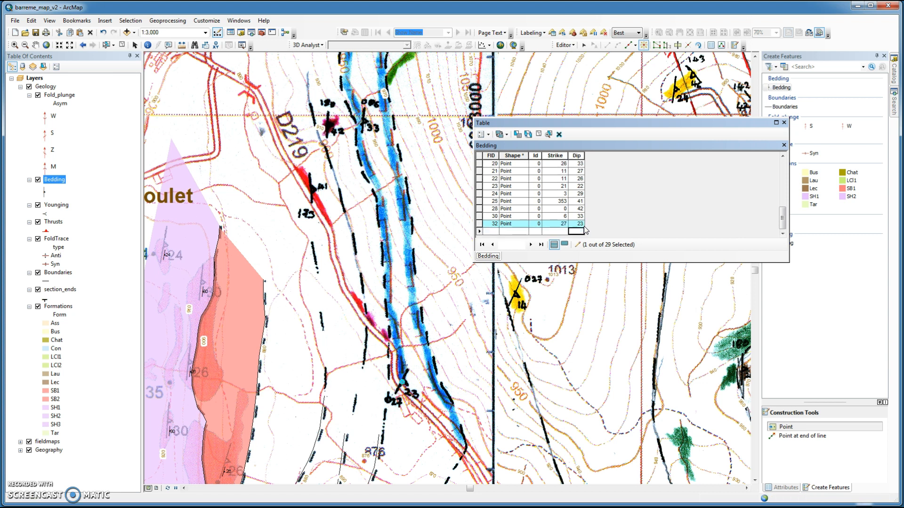
Step: Toggle the fieldmaps scans off and on to compare the new symbols with the scanned map
left_click(29, 442)
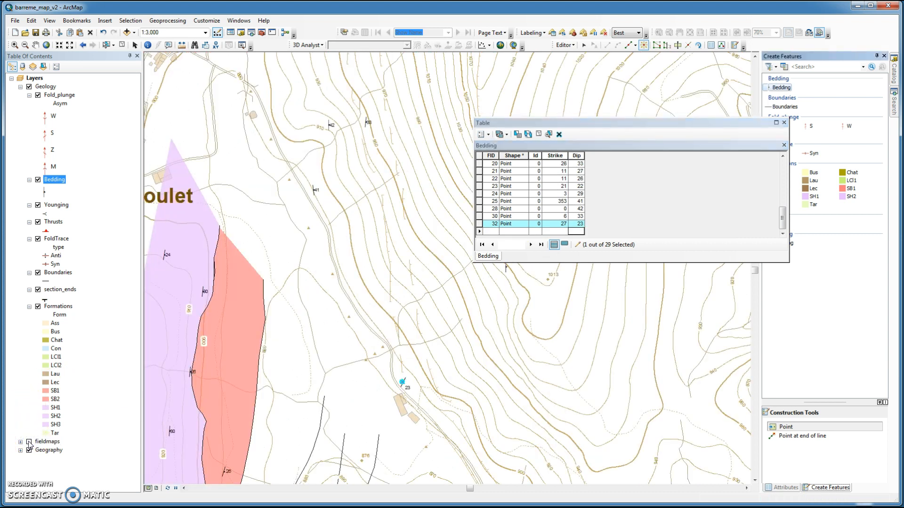
left_click(29, 441)
left_click(93, 426)
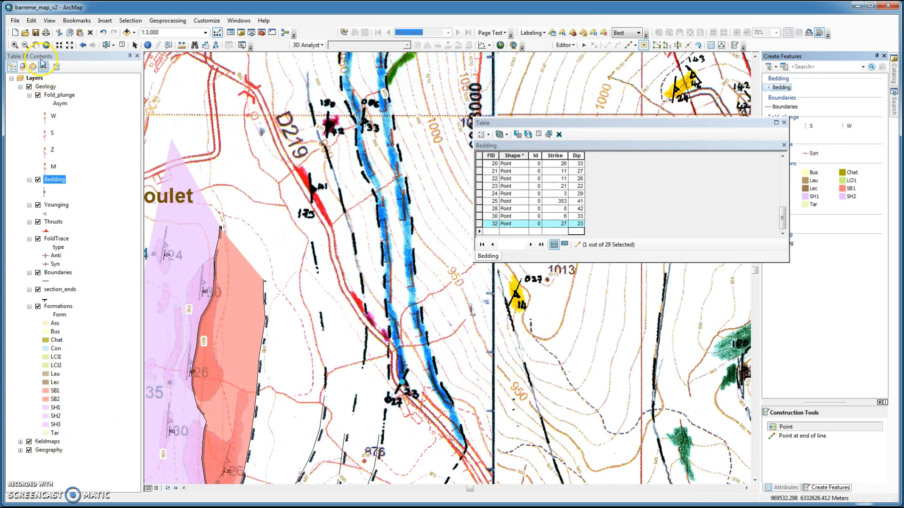
Step: Add a Bedding point on the dip symbol labelled 14 beside spot height 1013 and enter Strike 27 and Dip 14
left_click(36, 44)
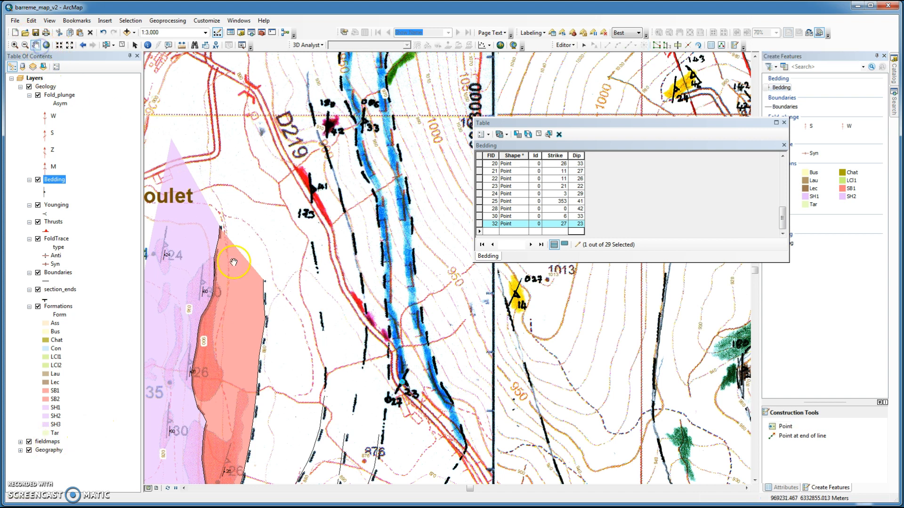
left_click_drag(475, 468, 325, 438)
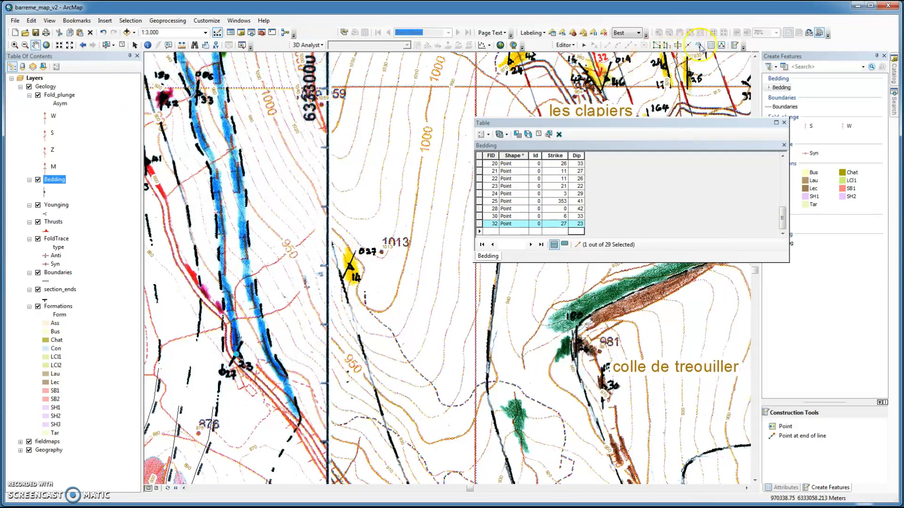
left_click(782, 87)
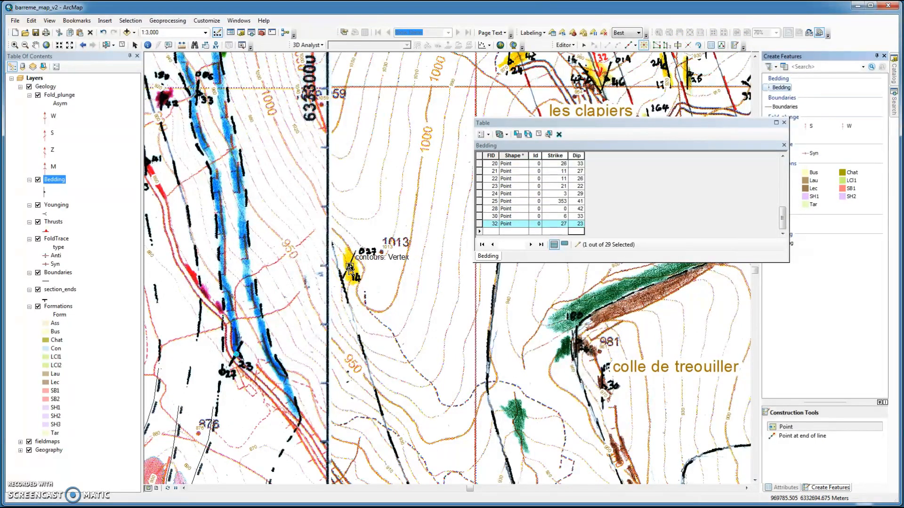
left_click(350, 269)
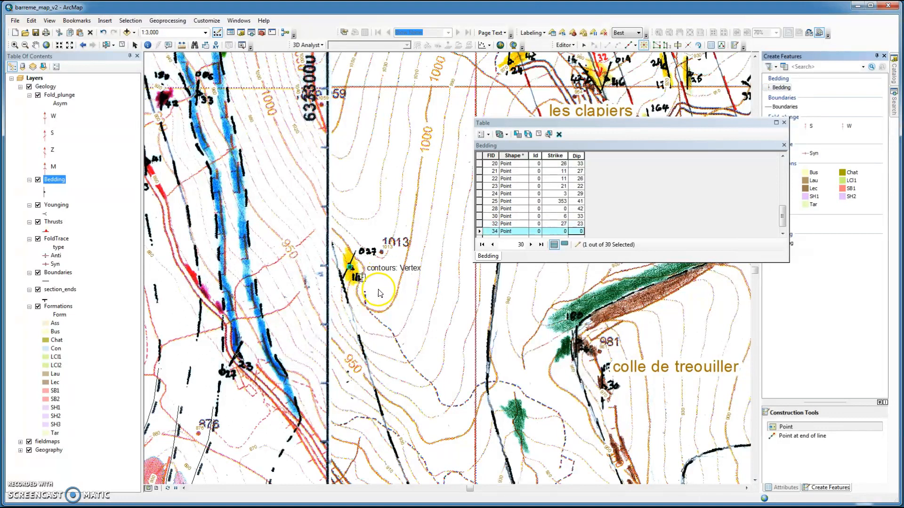
left_click(560, 232)
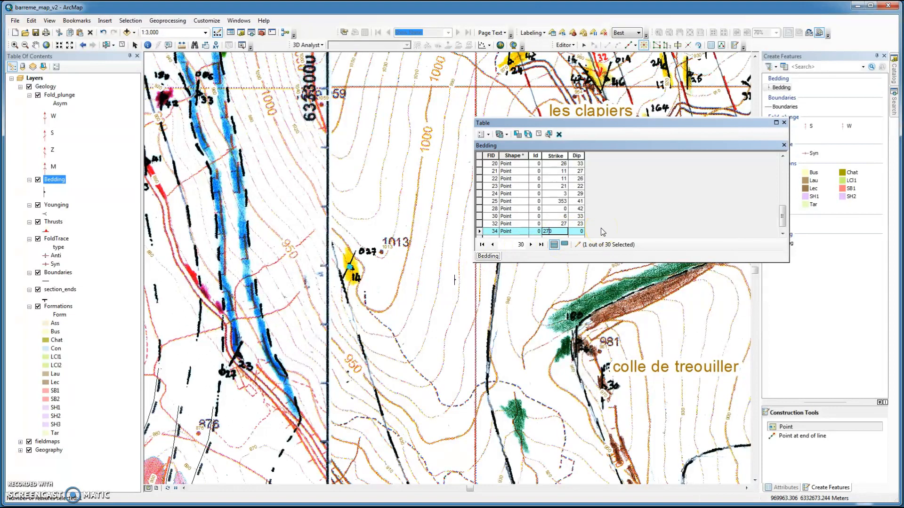
left_click(578, 231)
key("Return")
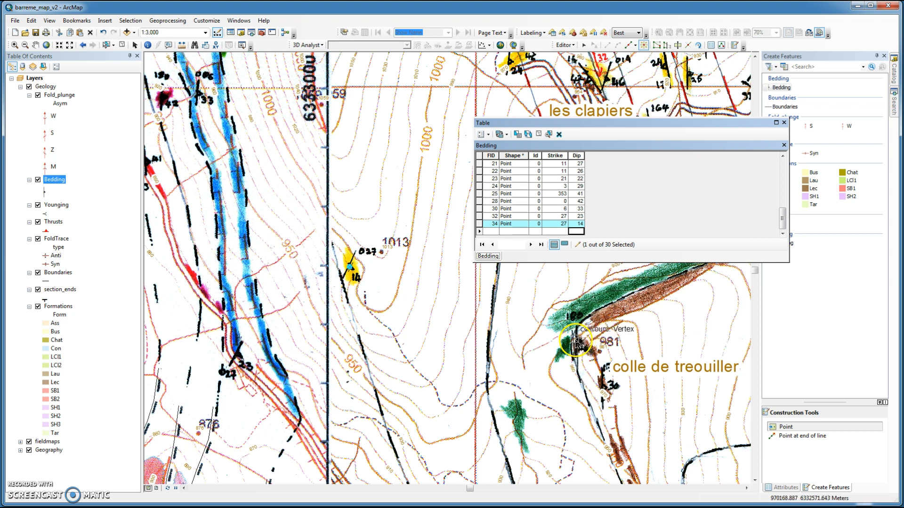
Step: Add a Bedding point on the dip symbol near colle de treouiller and enter Strike 0 and Dip 24
left_click(579, 345)
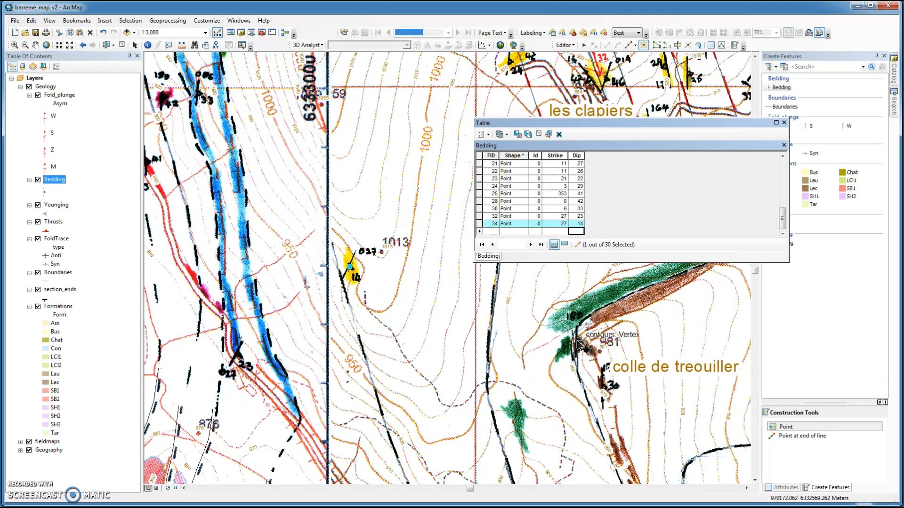
left_click(579, 345)
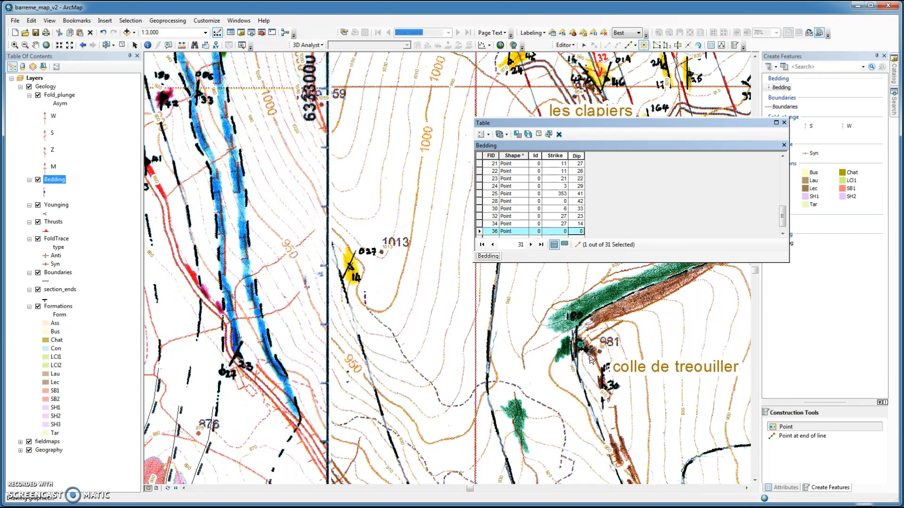
left_click(598, 172)
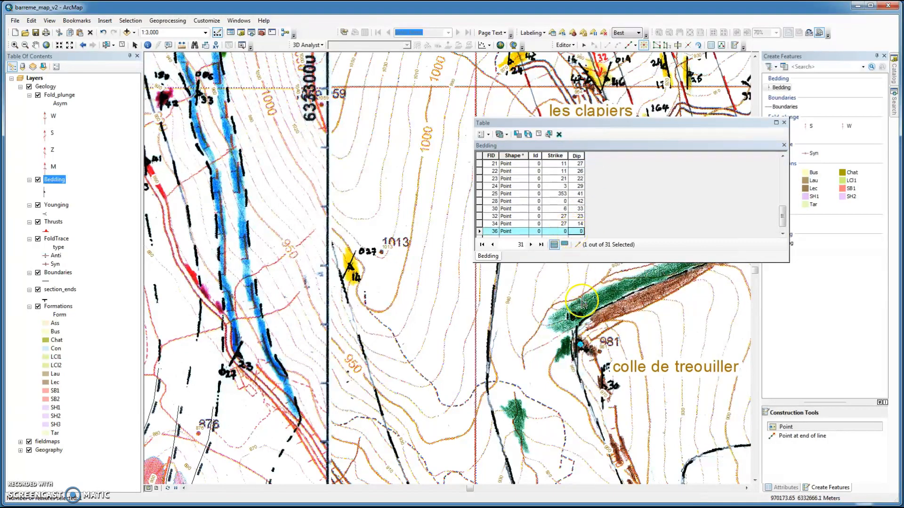
left_click(580, 232)
left_click(580, 232)
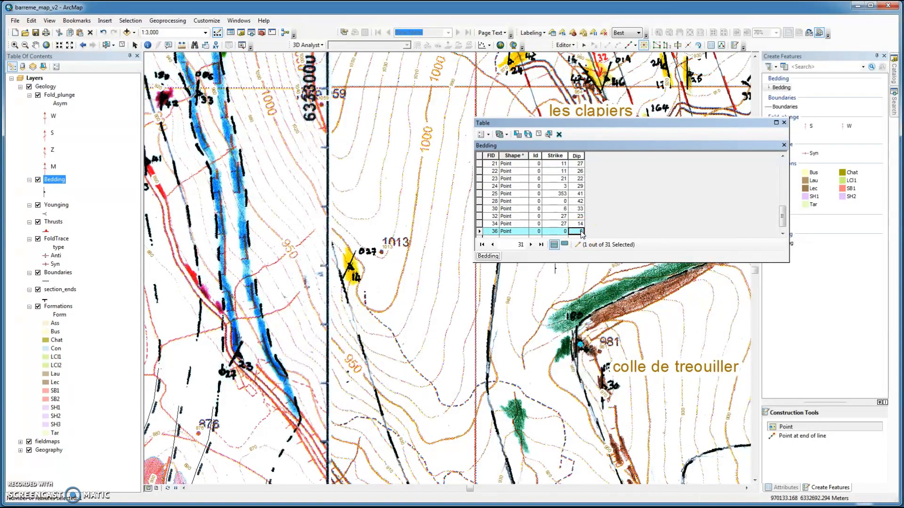
left_click(582, 233)
left_click(590, 230)
key("Return")
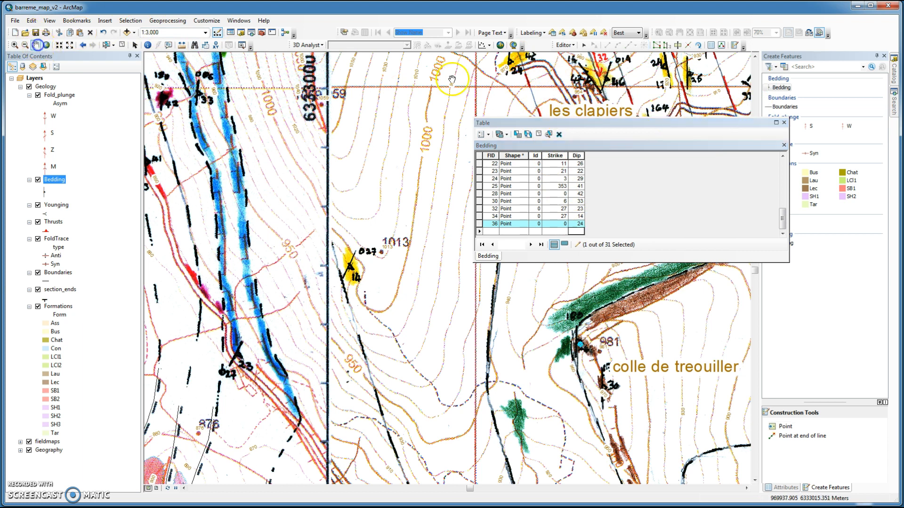
Step: Place a new Bedding point on the dip symbol west of les clapiers
left_click_drag(516, 84, 428, 345)
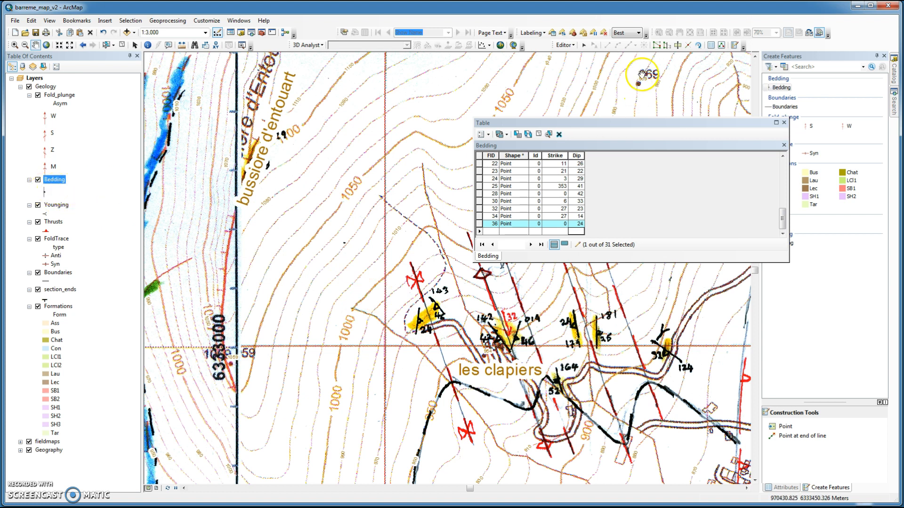
left_click(734, 46)
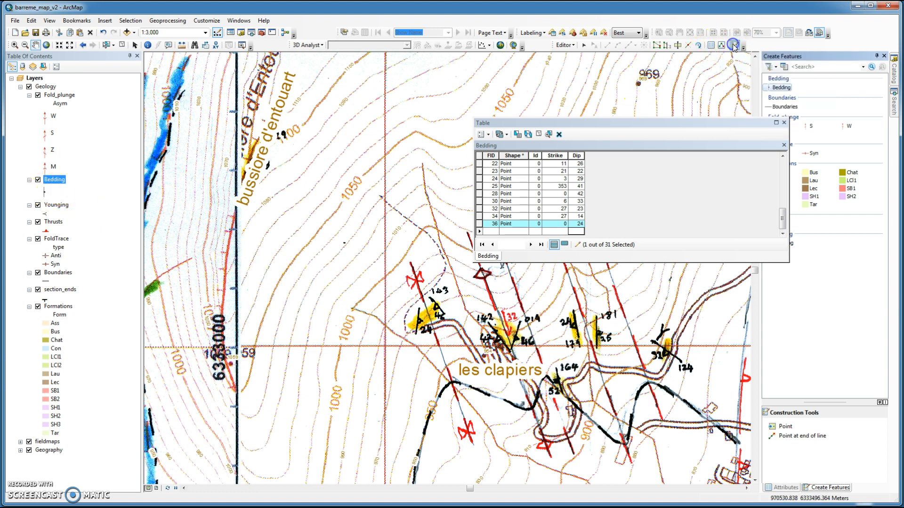
left_click(781, 87)
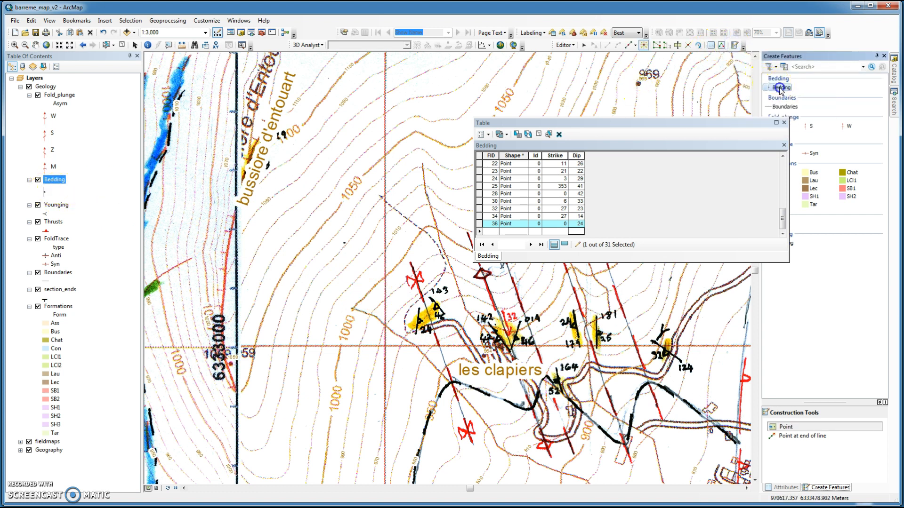
left_click(420, 323)
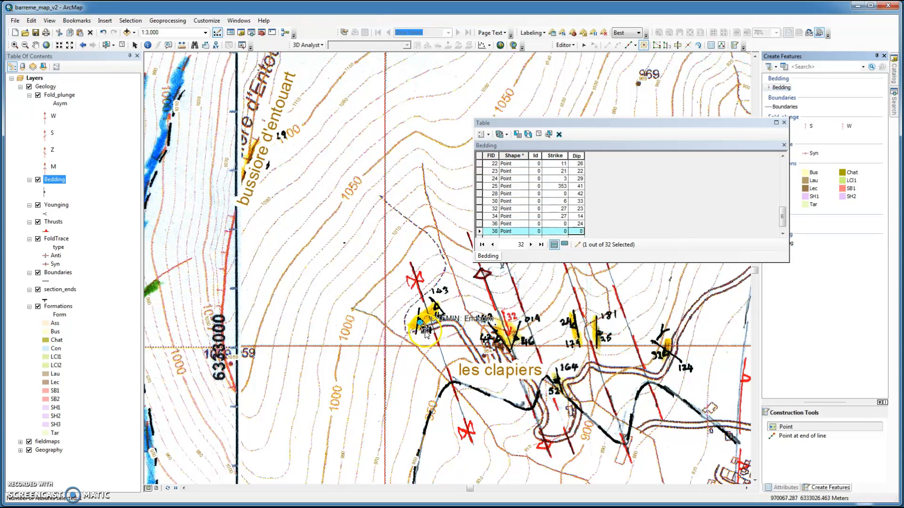
Step: Enter Strike 10 and Dip 24 for the new Bedding point west of les clapiers
scroll(423, 351, "up", 3)
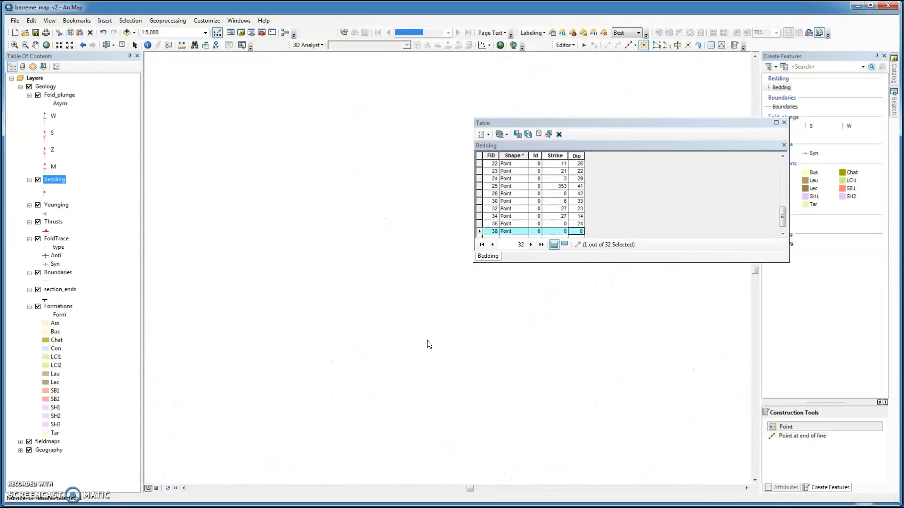
left_click(425, 335)
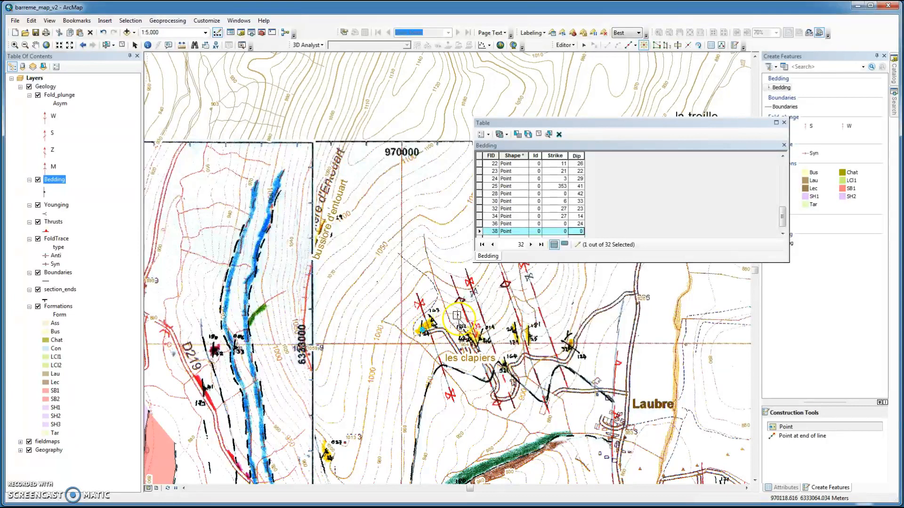
left_click(559, 231)
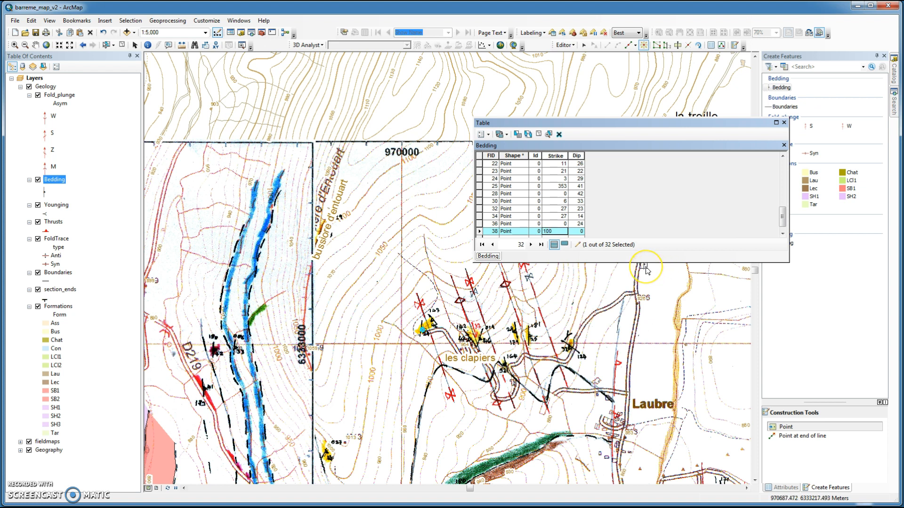
left_click(581, 232)
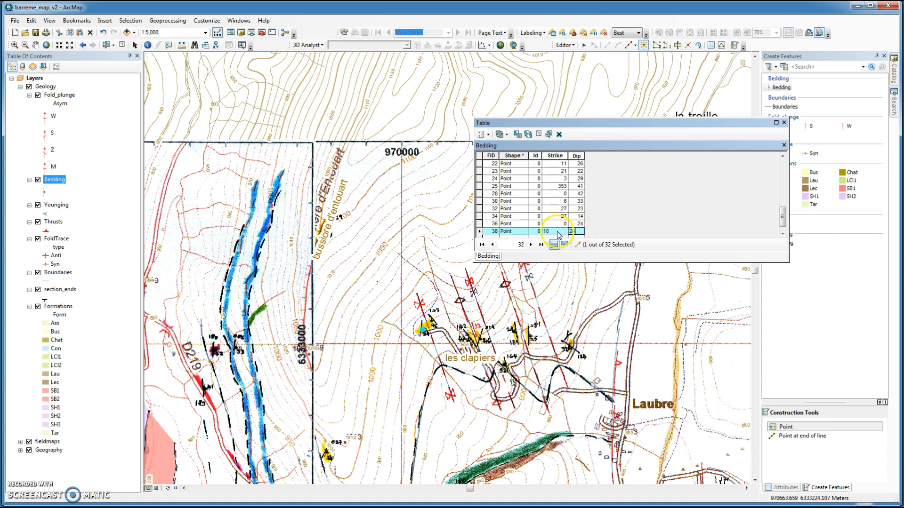
key("Return")
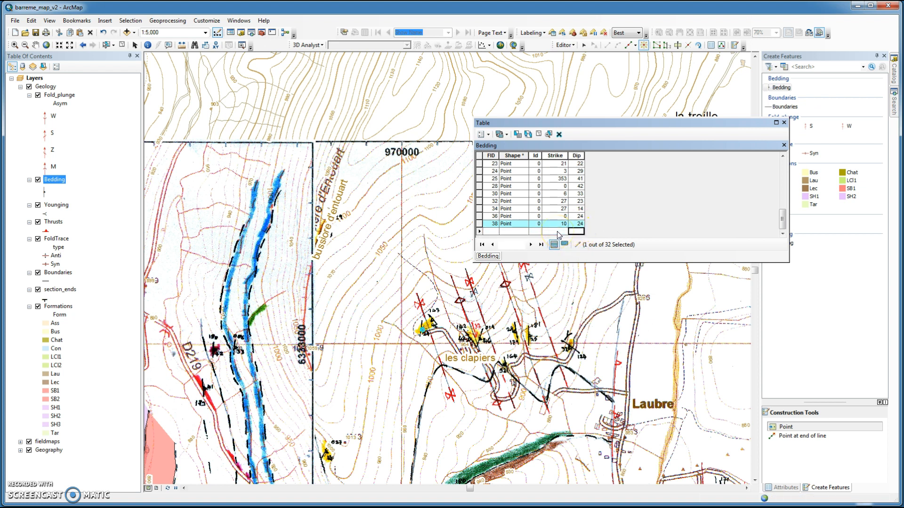
Step: Add a Bedding point on the dip symbol labelled 143 near les clapiers and enter Strike 143 and Dip 42
left_click(431, 320)
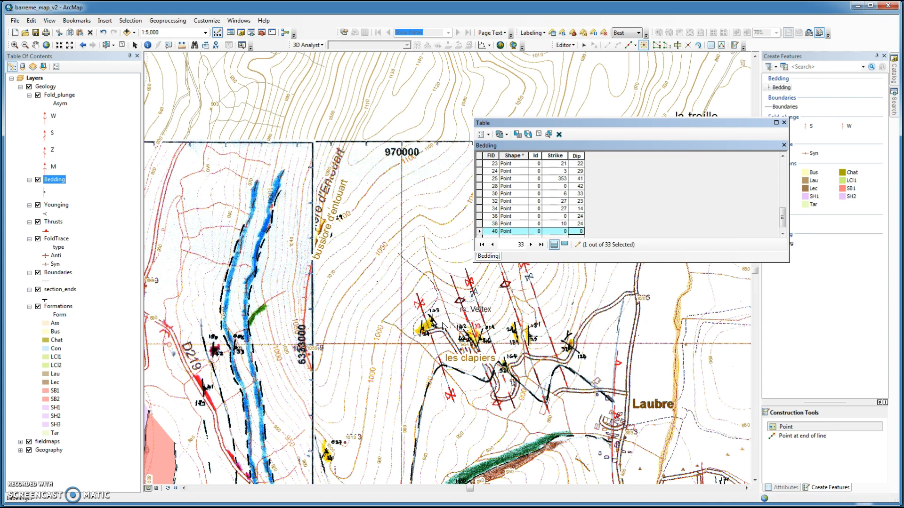
left_click(561, 231)
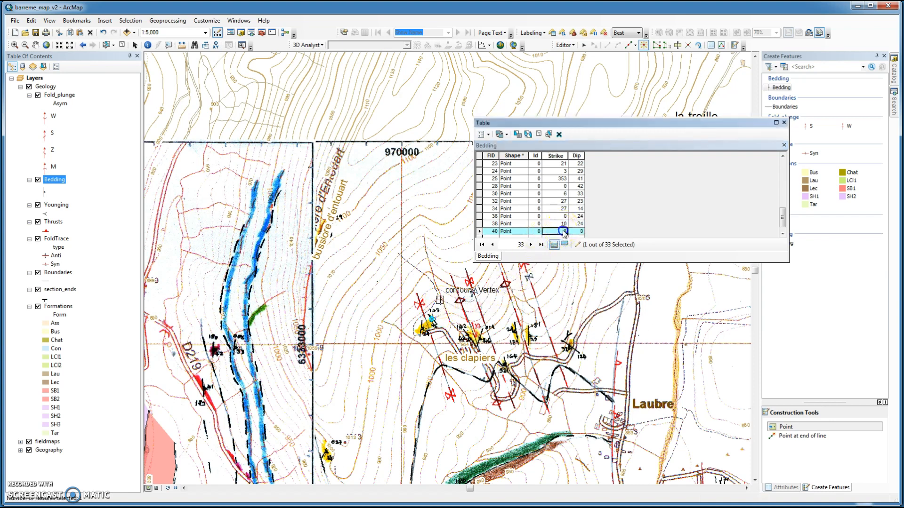
left_click(565, 231)
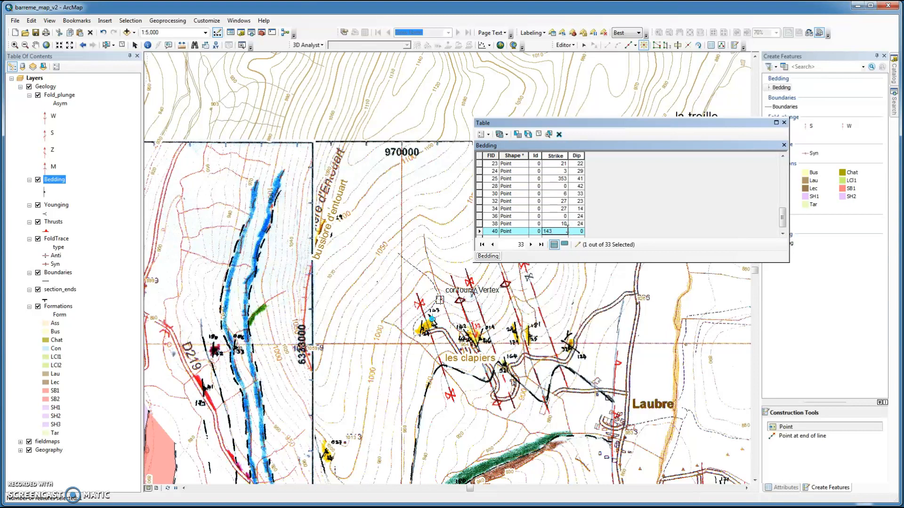
left_click(581, 231)
left_click(582, 232)
key("Return")
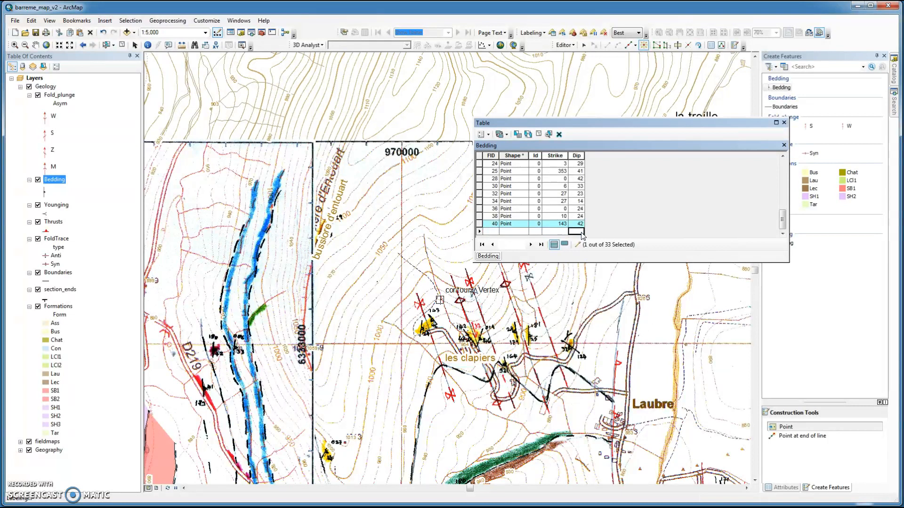
Step: Toggle the fieldmaps scans off and on to compare the new symbols with the scanned map
left_click(138, 402)
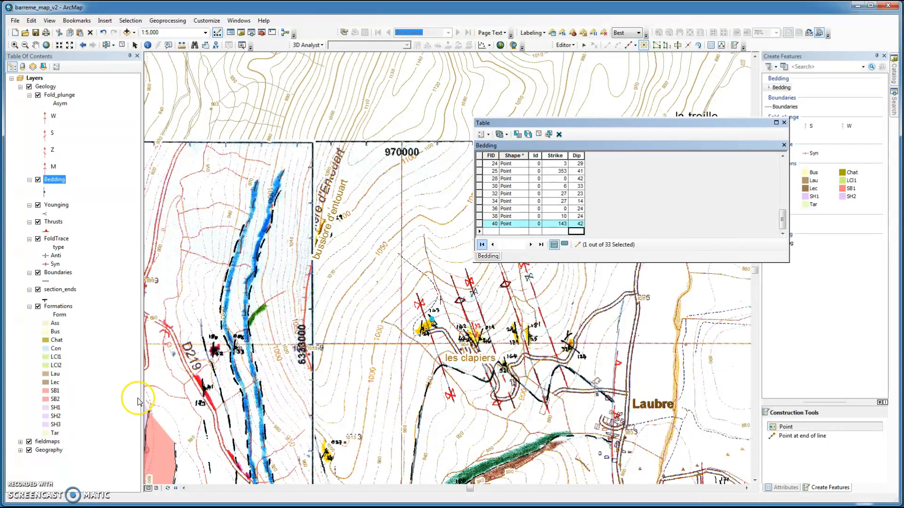
left_click(29, 442)
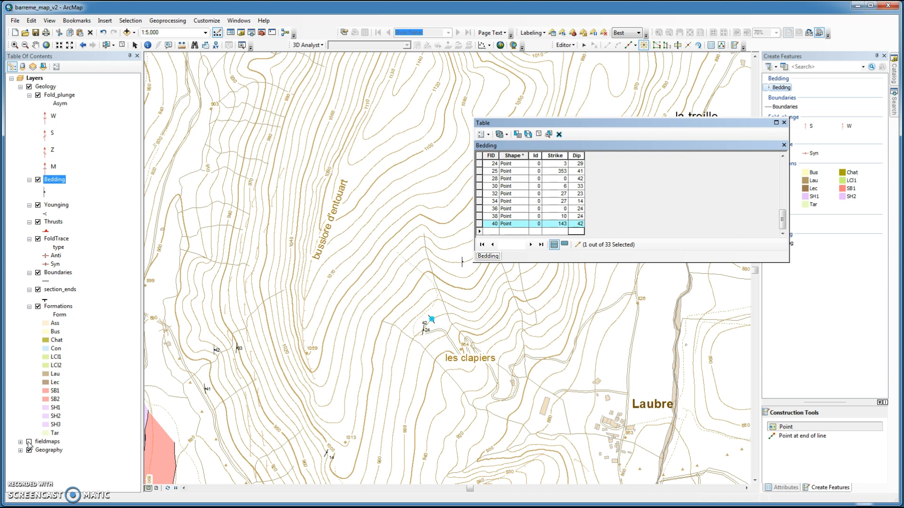
left_click(29, 441)
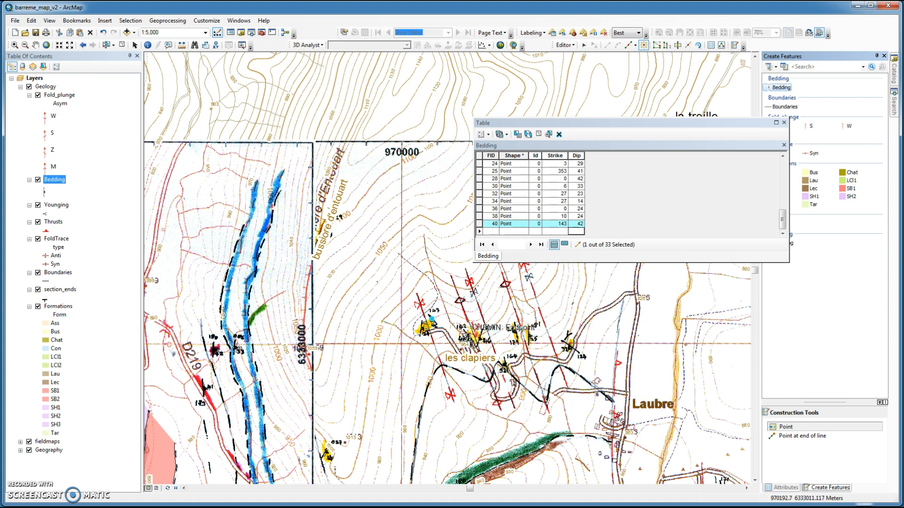
Step: Add a Bedding point on the next dip symbol east of it and enter Strike 142 and Dip 42
left_click(470, 340)
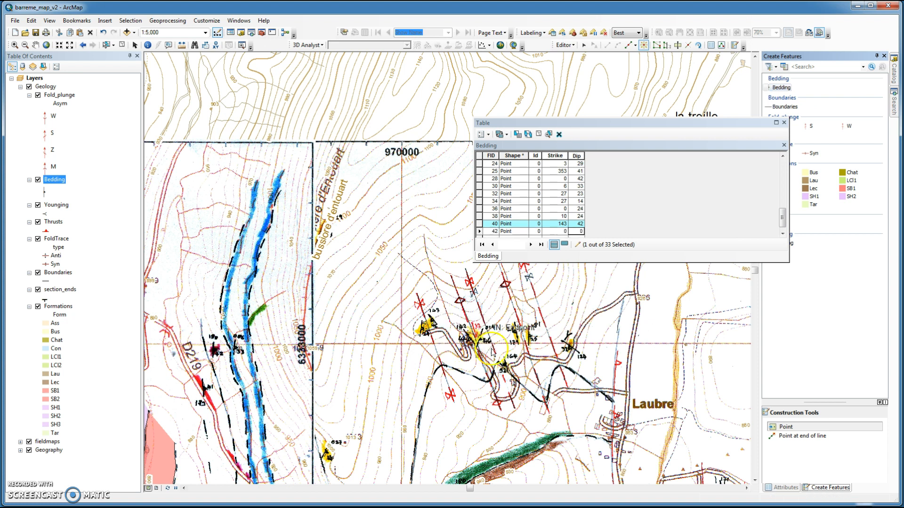
left_click(536, 246)
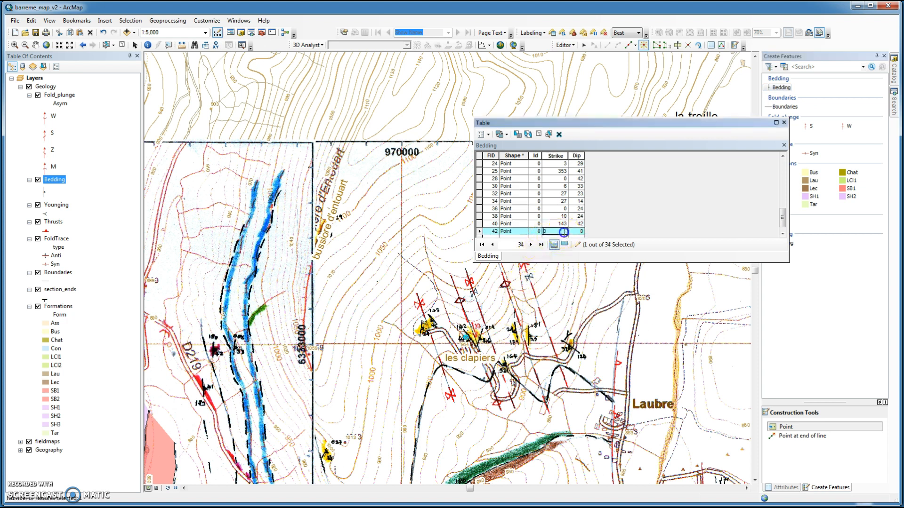
left_click(548, 232)
left_click(545, 233)
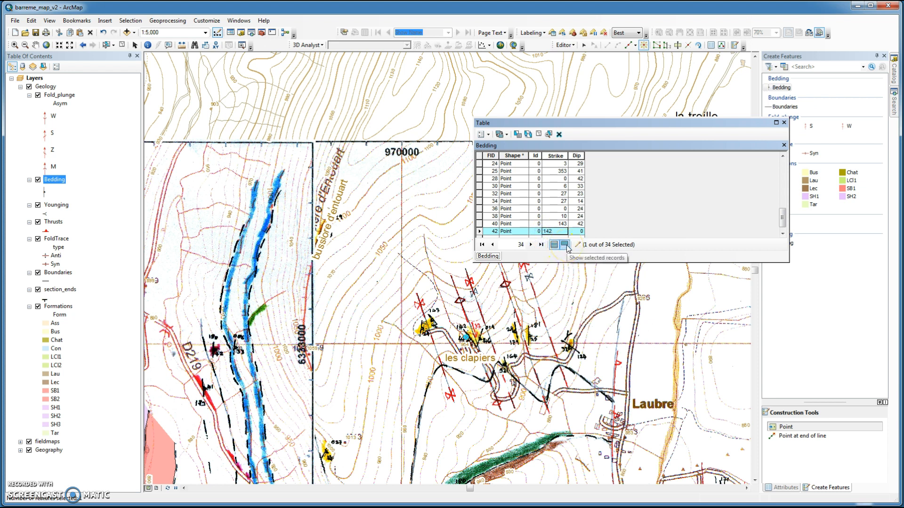
left_click(581, 232)
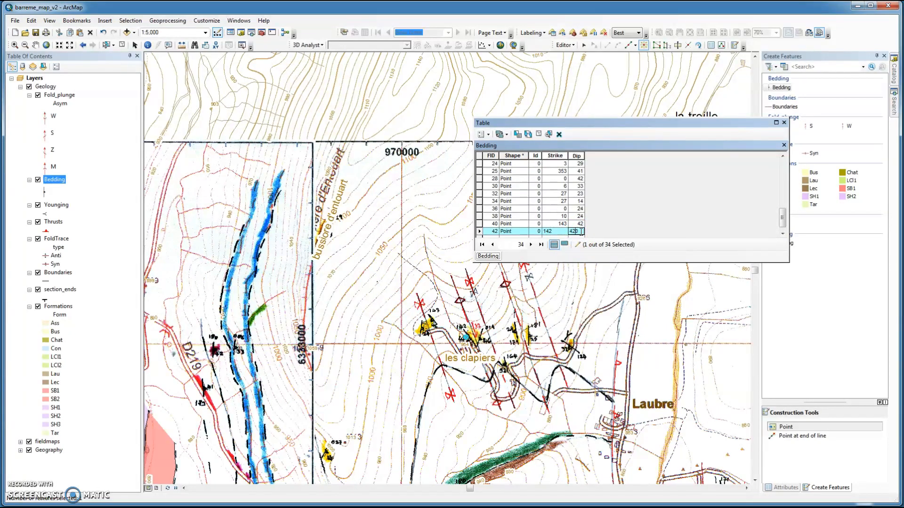
left_click(561, 237)
key("Return")
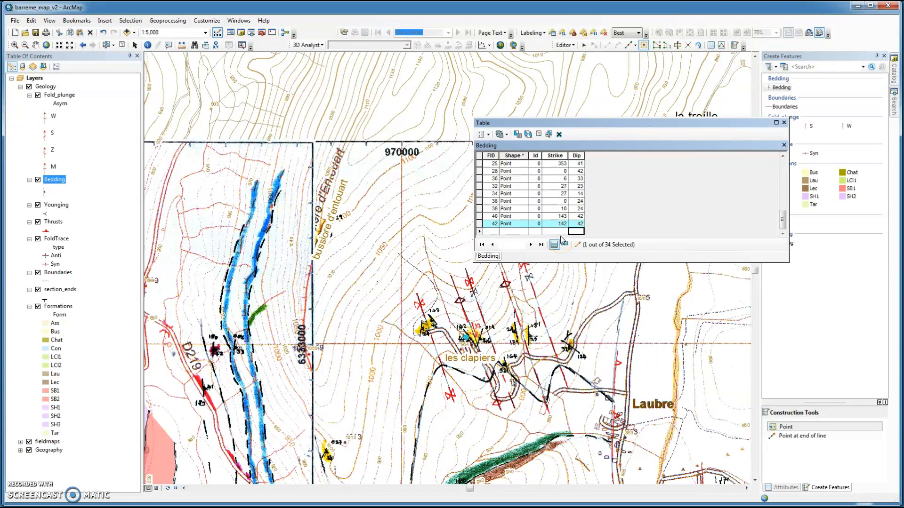
Step: Add a Bedding point on the dip symbol just north of les clapiers and enter Strike 24 and Dip 46
left_click(480, 340)
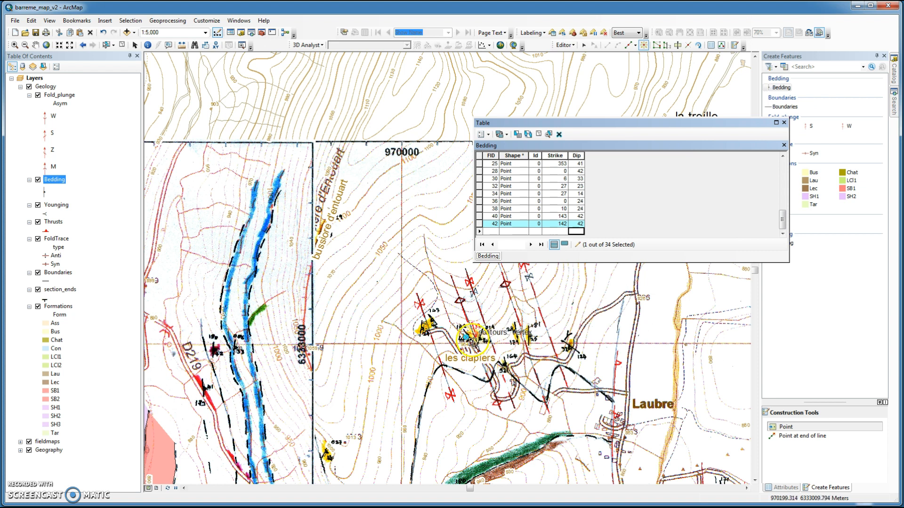
left_click(479, 340)
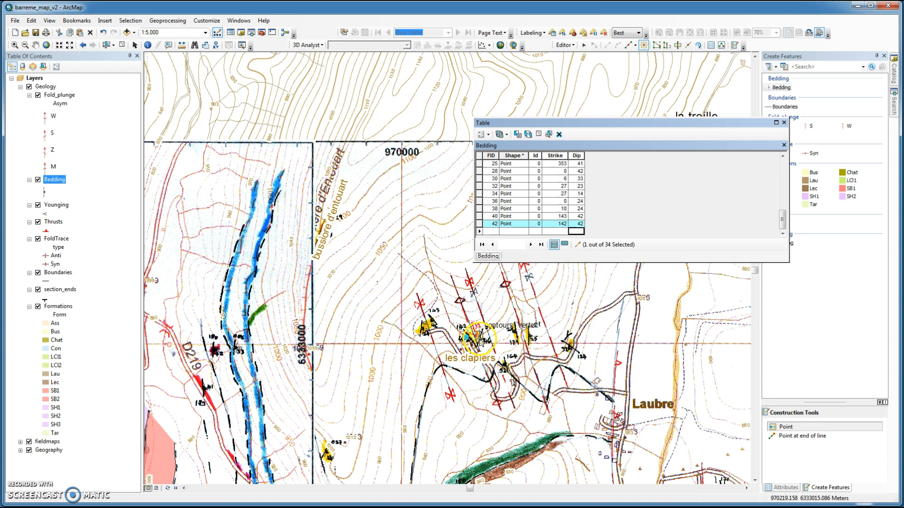
left_click(480, 339)
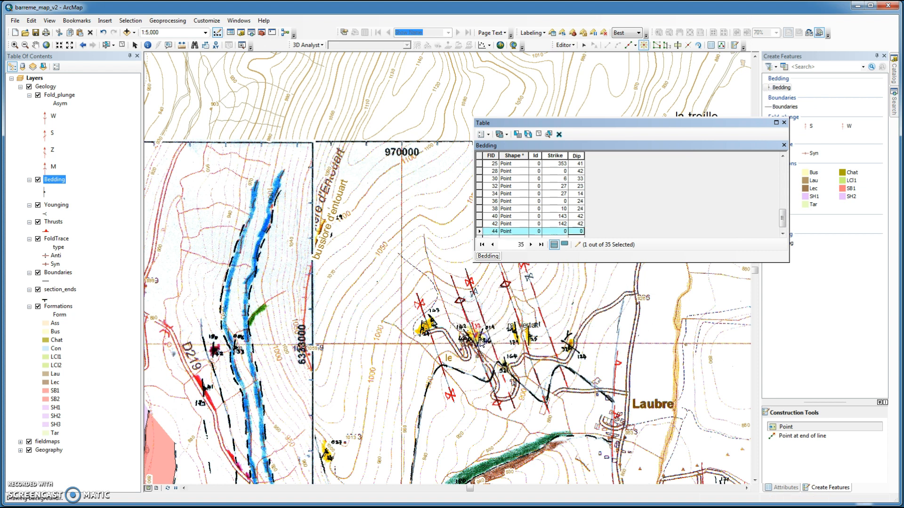
left_click(562, 231)
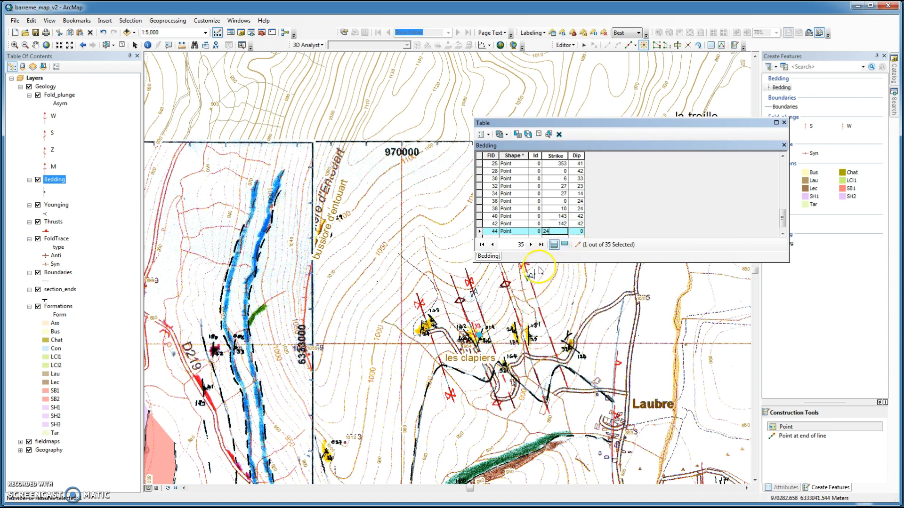
left_click(575, 232)
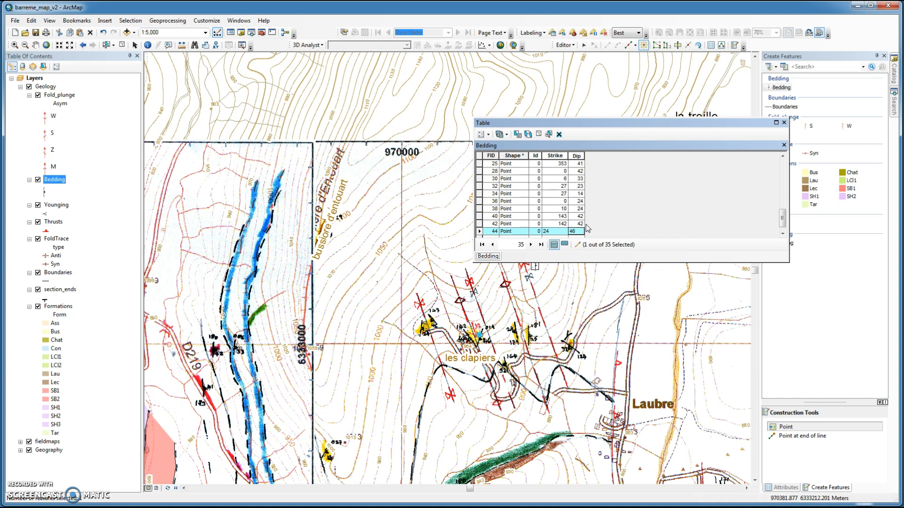
key("Return")
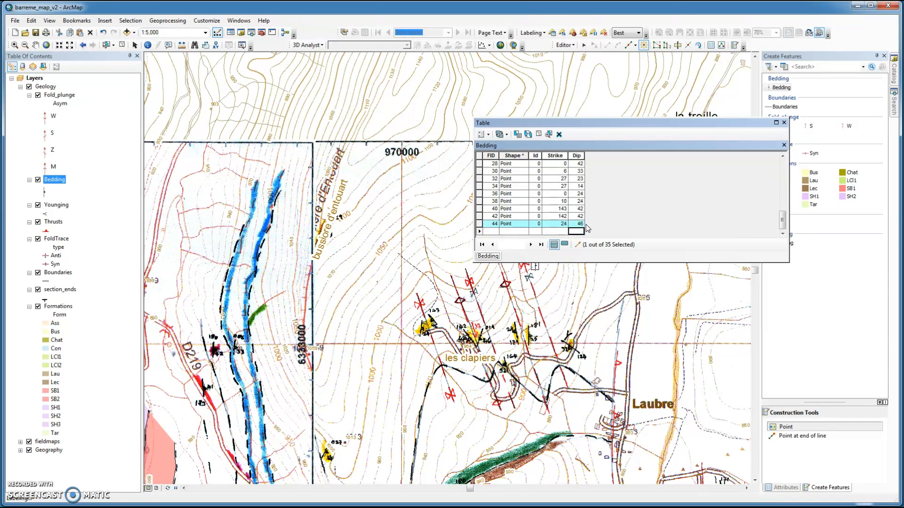
Step: Hide the fieldmaps scans and stop editing, saving the edits
left_click(30, 442)
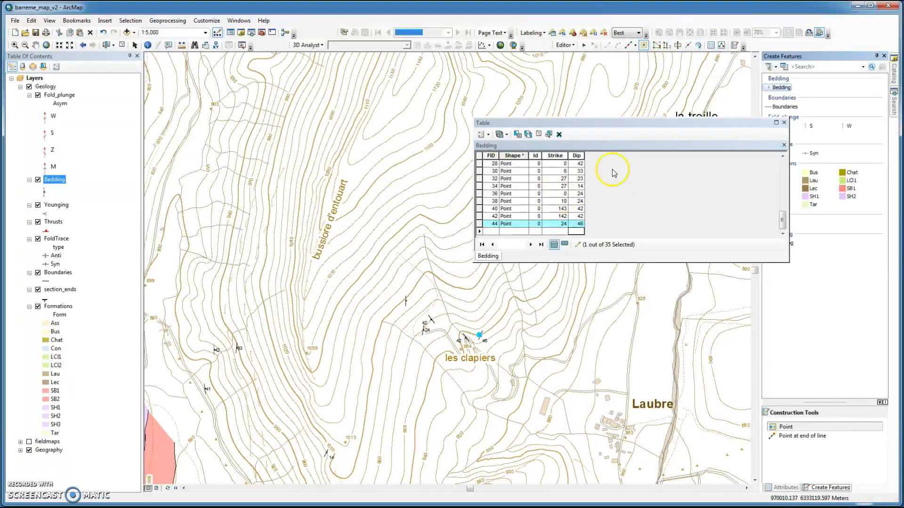
left_click(565, 45)
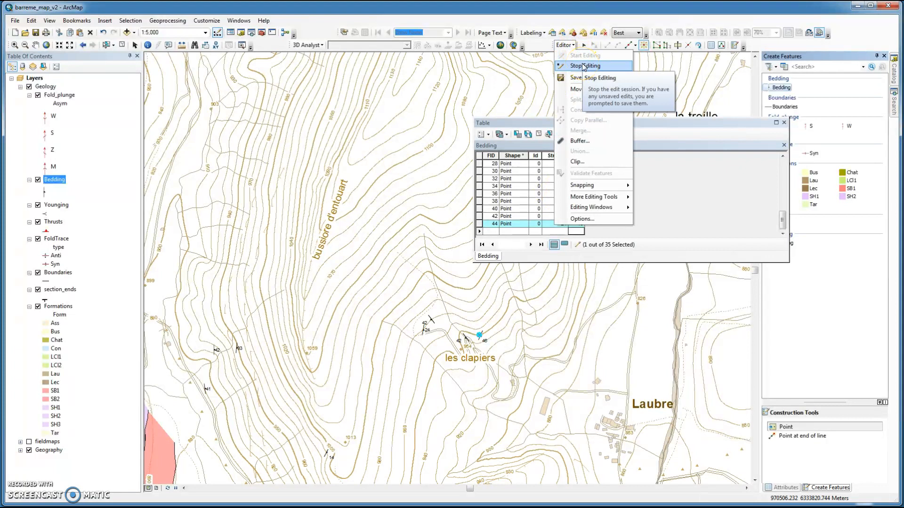
left_click(584, 66)
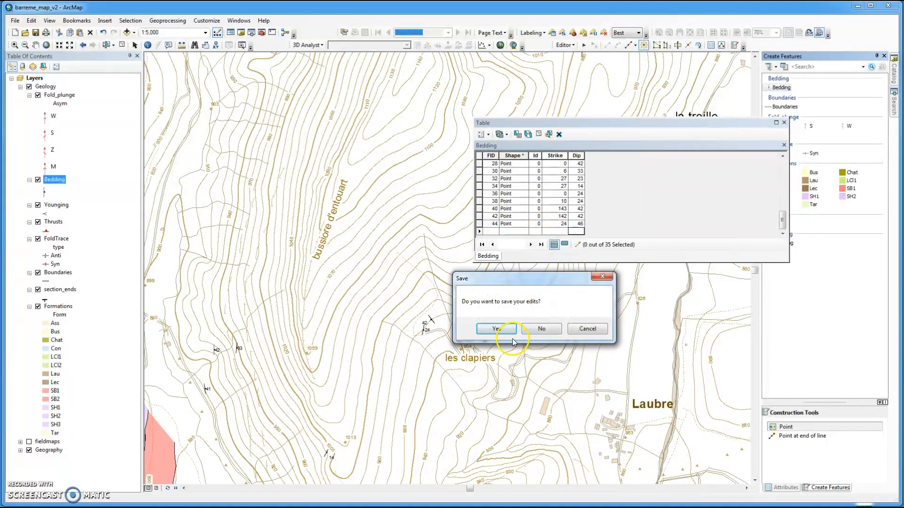
left_click(498, 328)
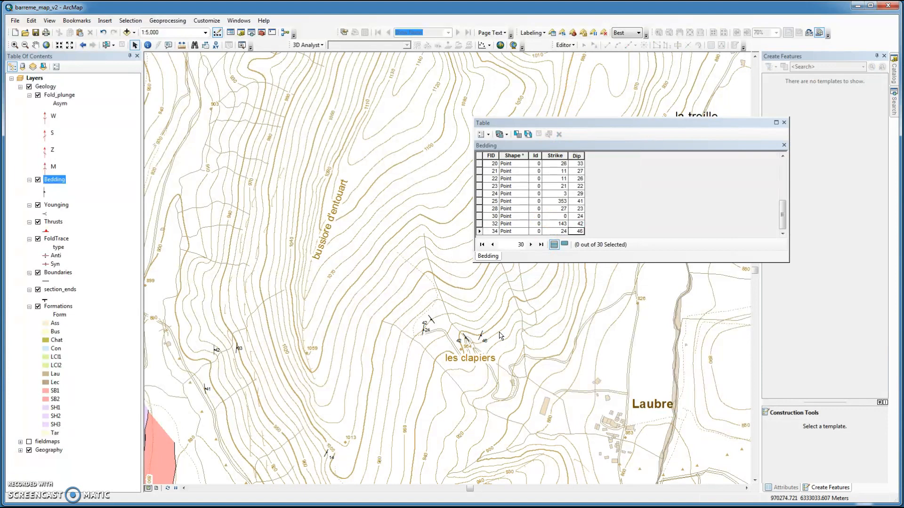
Step: Save the map document and switch to layout view at a scale of 1:10,000
left_click(35, 33)
left_click(155, 488)
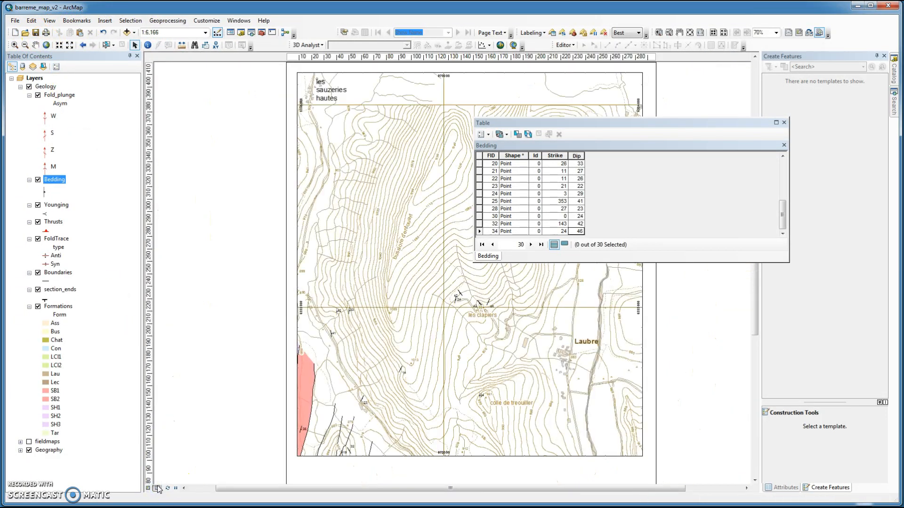
left_click(204, 33)
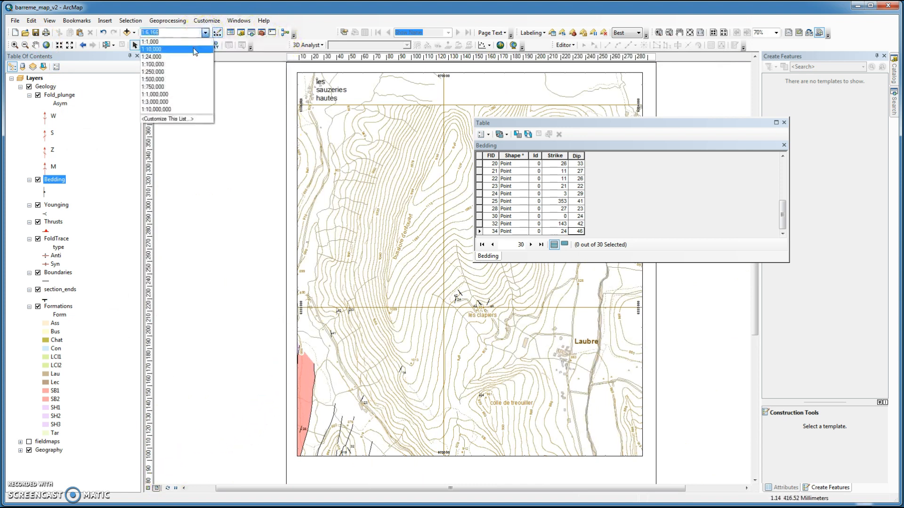
left_click(194, 50)
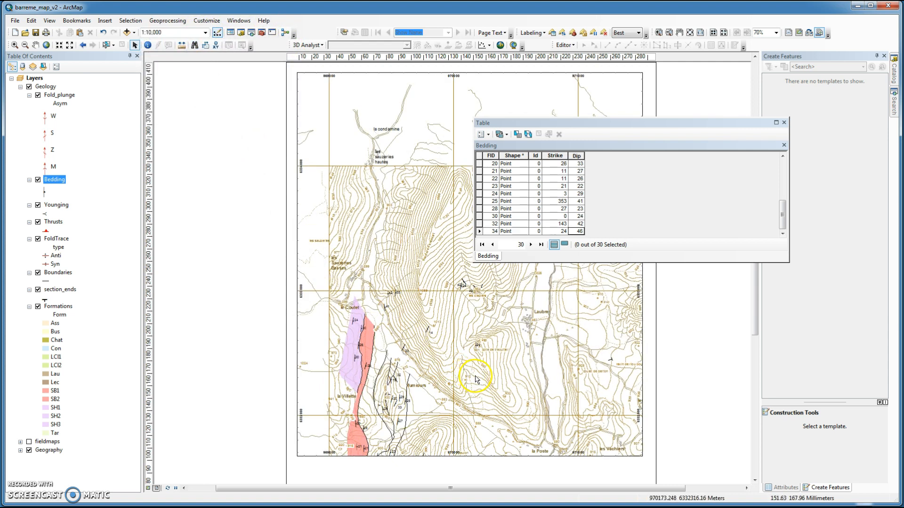
Step: Pan the layout to centre the mapped area and close the attribute table
left_click(38, 45)
left_click_drag(522, 364, 489, 211)
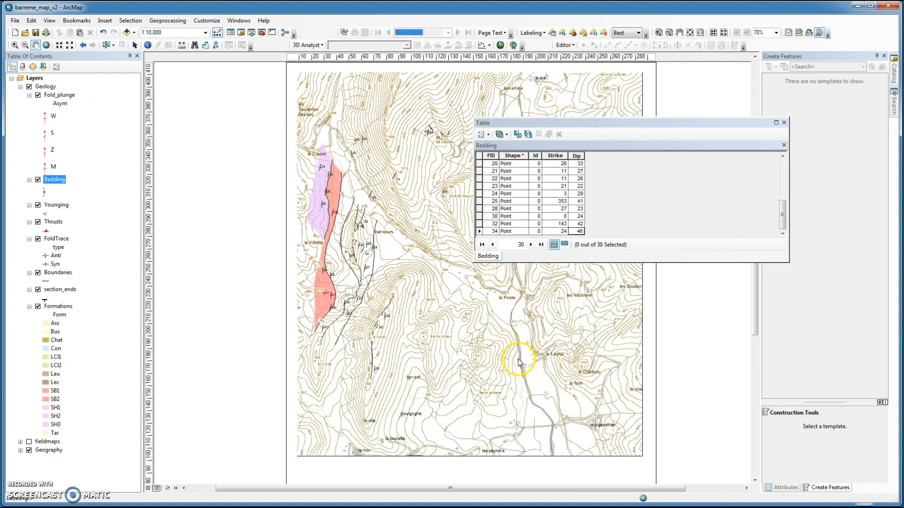
left_click_drag(511, 360, 514, 372)
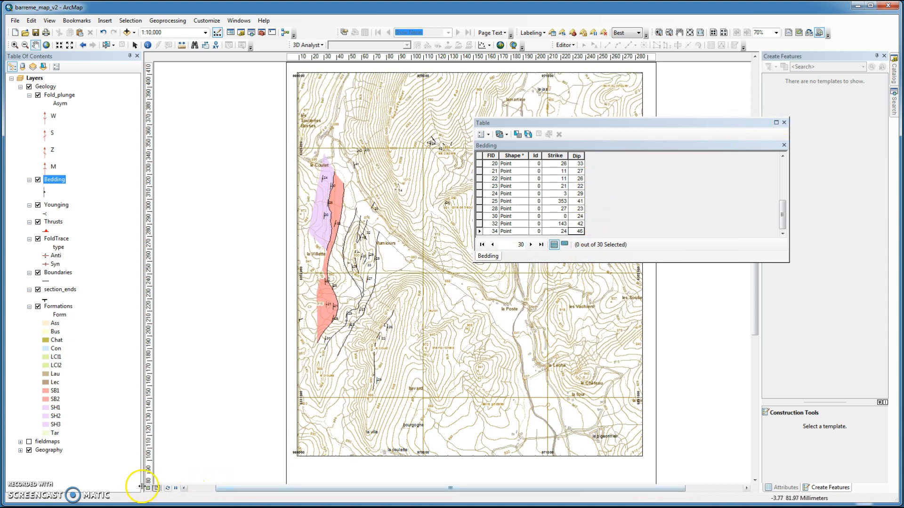
left_click(784, 123)
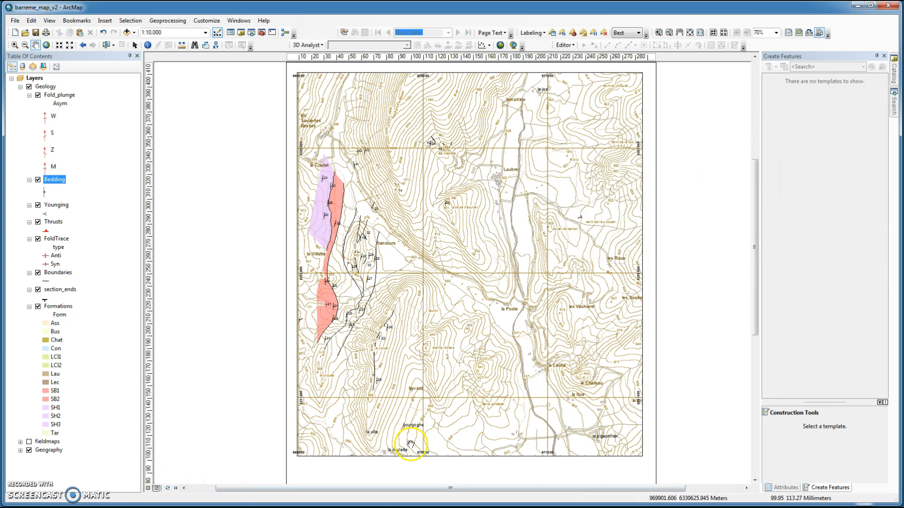
Step: Show the fieldmaps scans again and return to data view
left_click(30, 442)
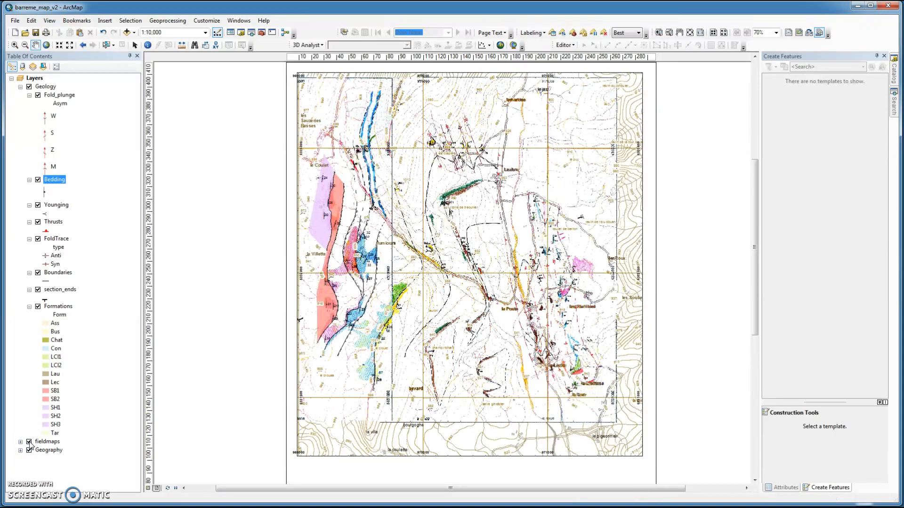
left_click(29, 442)
left_click(147, 488)
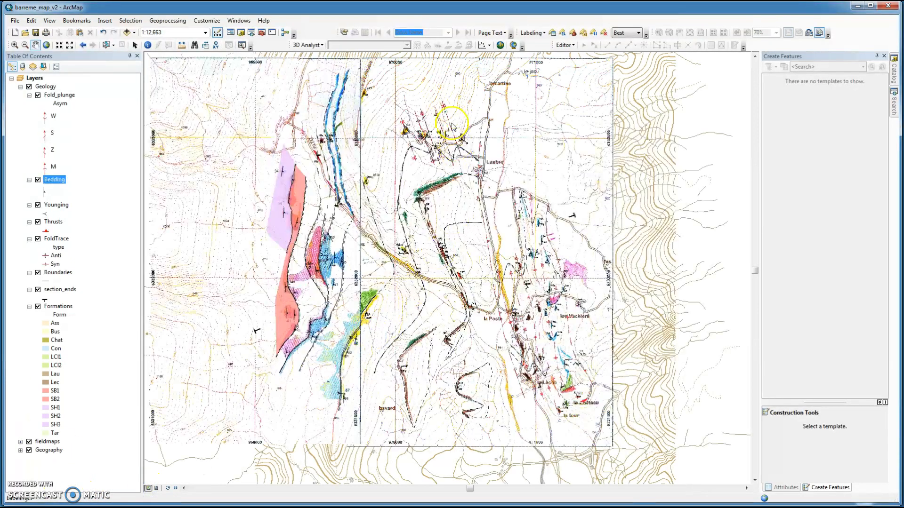
Step: Start an edit session on the Fold_plunge layer, continuing past the spatial reference warnings
left_click(14, 45)
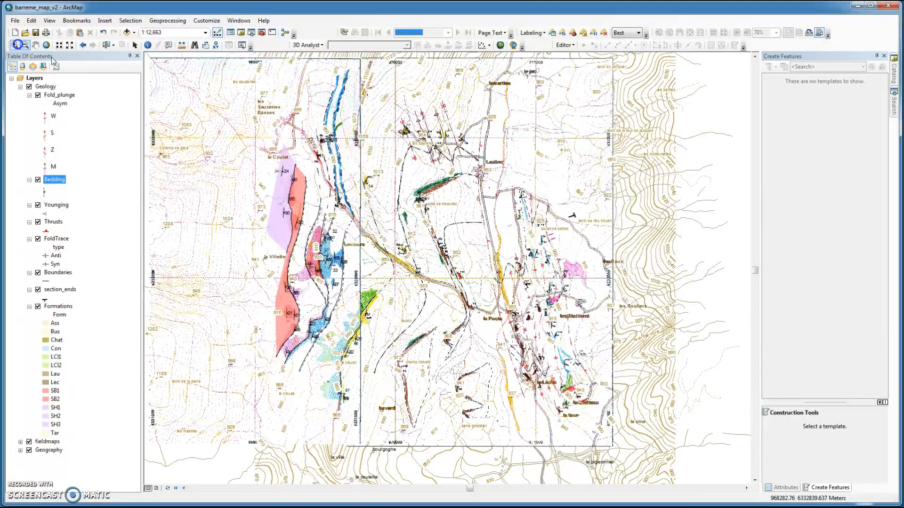
left_click_drag(455, 151, 472, 171)
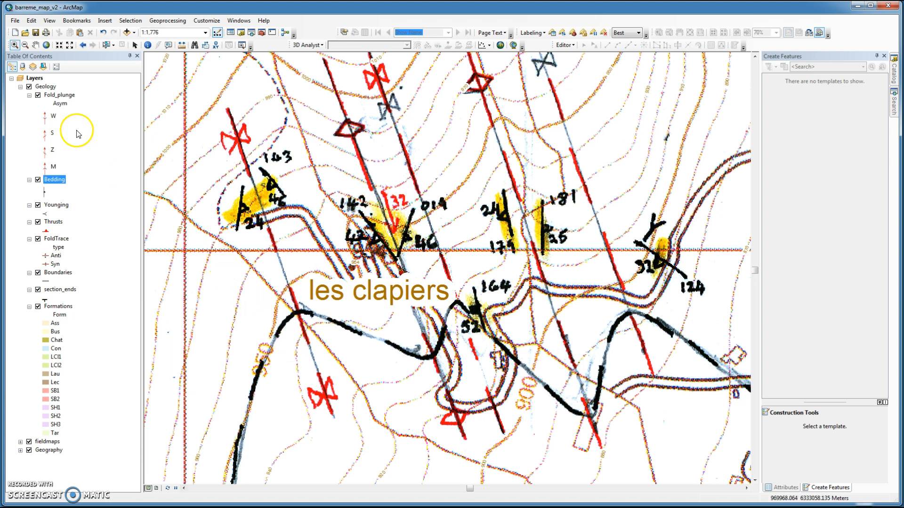
right_click(47, 118)
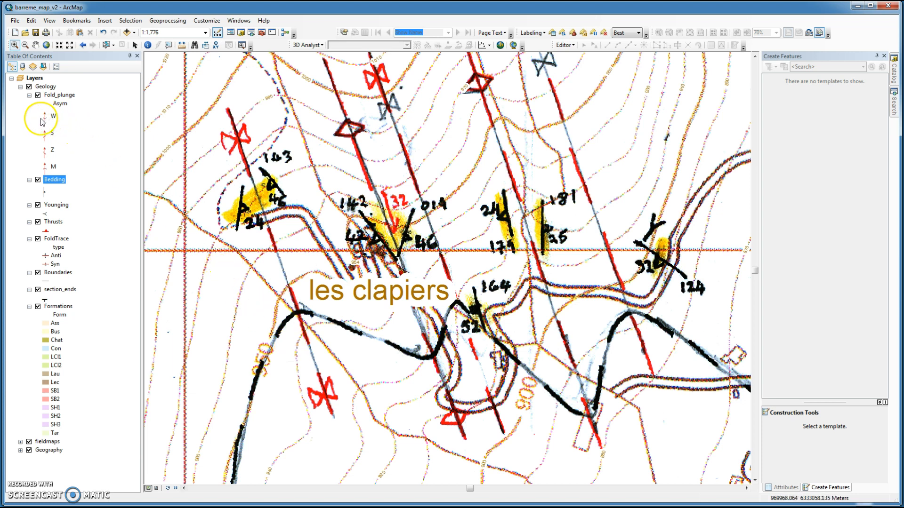
left_click(59, 95)
right_click(59, 94)
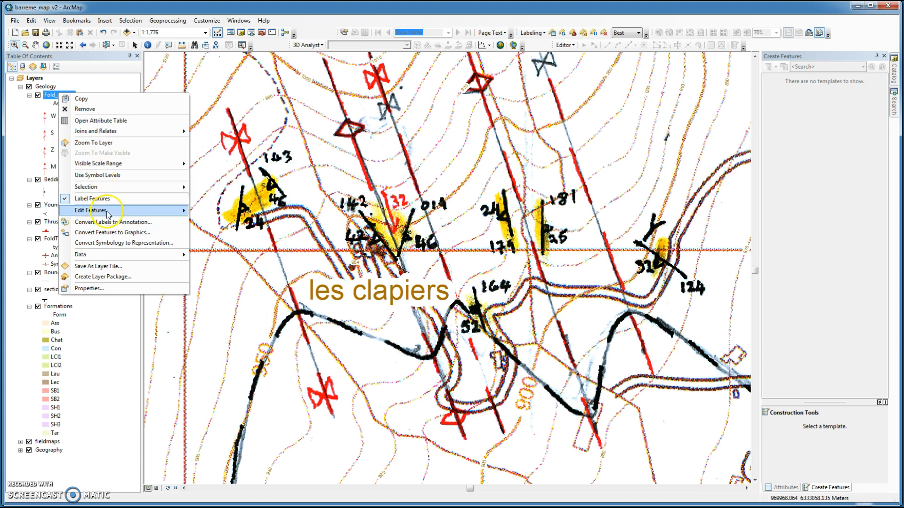
mouse_move(179, 210)
left_click(208, 214)
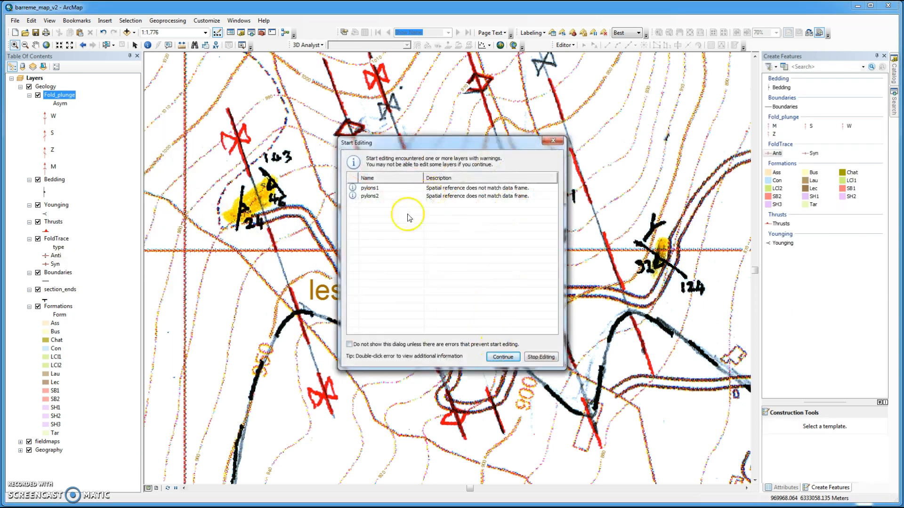
left_click(509, 358)
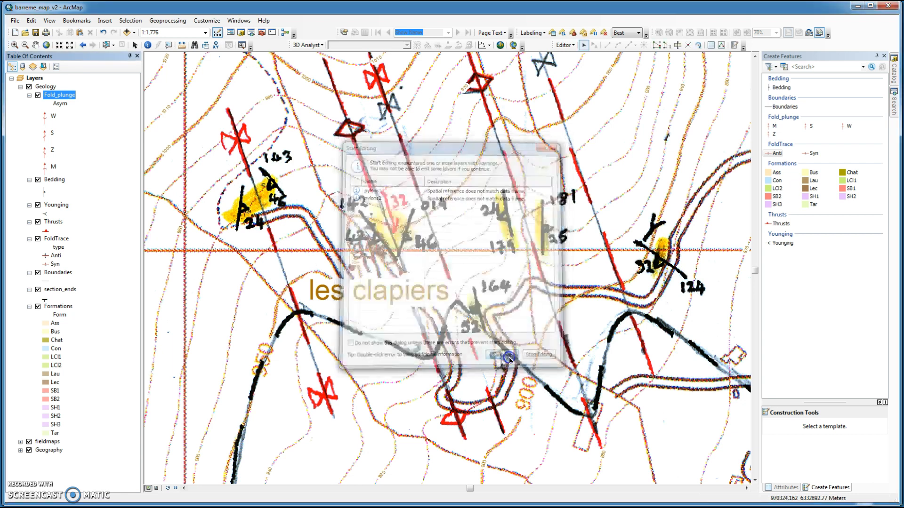
Step: Place an M-type fold plunge point on the red 32 plunge measurement near les clapiers
left_click(734, 46)
left_click(774, 127)
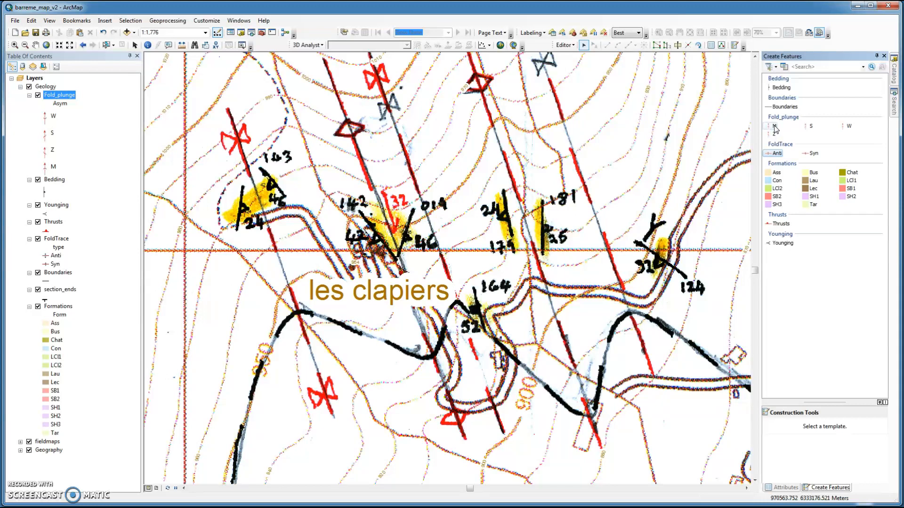
left_click(774, 127)
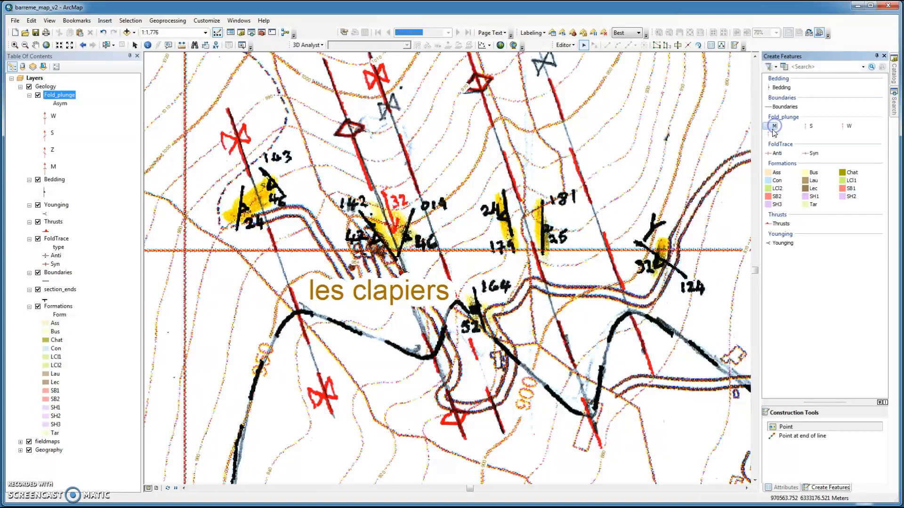
left_click(396, 230)
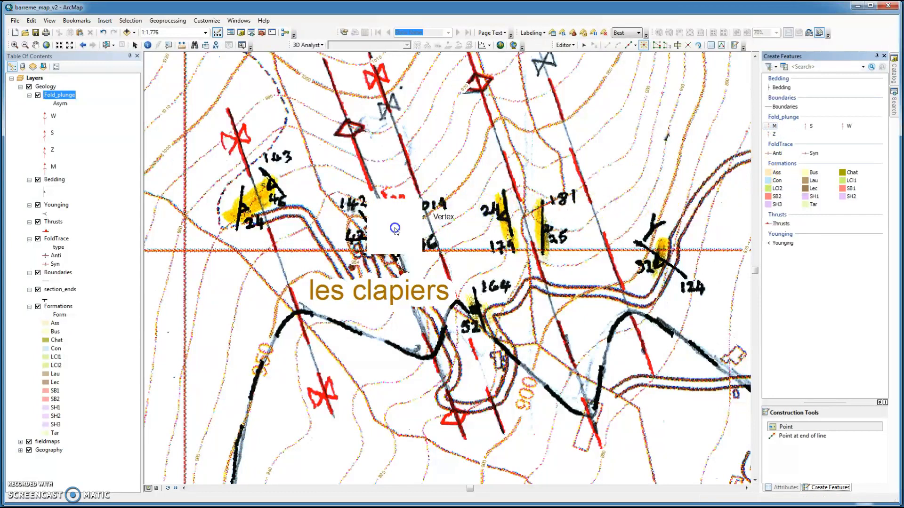
left_click(365, 206)
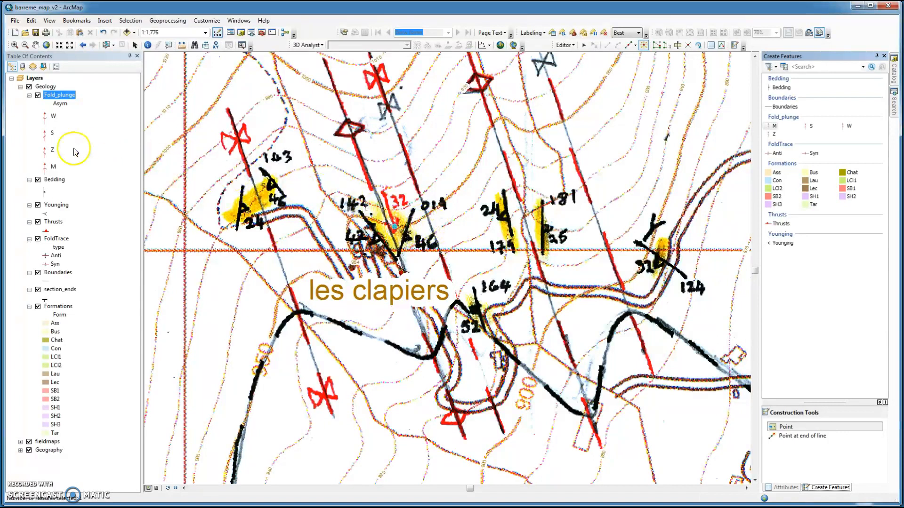
Step: Open the Fold_plunge attribute table and set the new point's Plunge to 32 and PlungeDir to 170
right_click(52, 95)
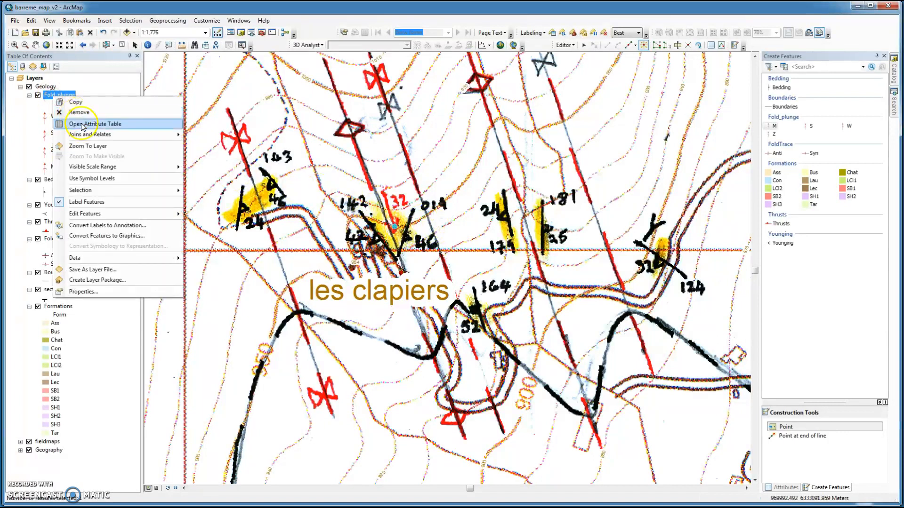
left_click(81, 124)
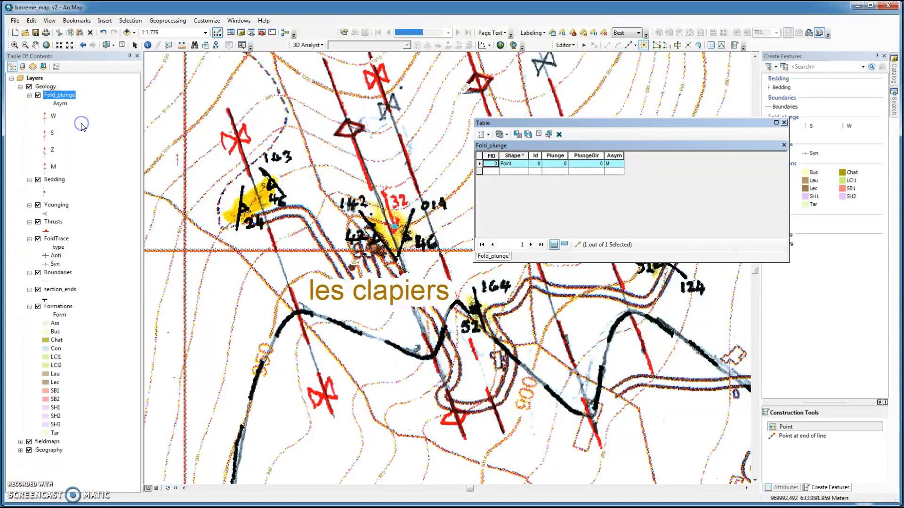
left_click(562, 165)
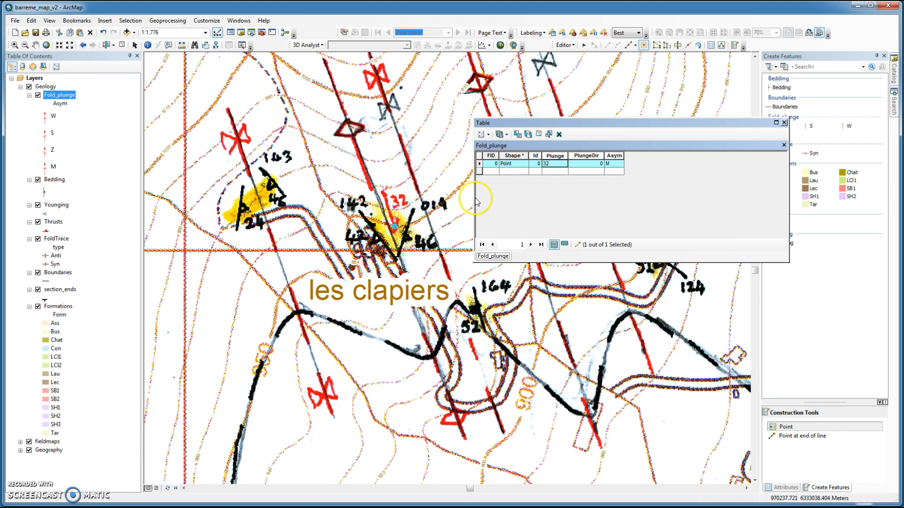
left_click(600, 165)
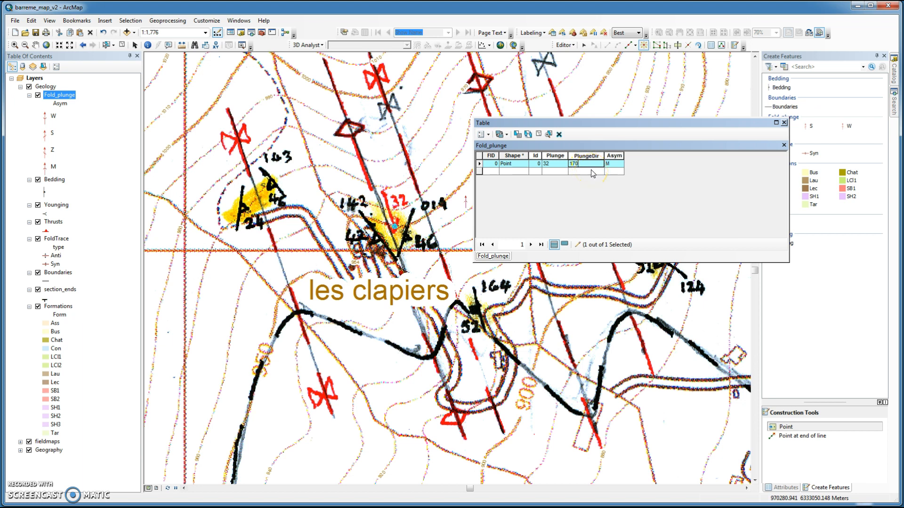
key("Return")
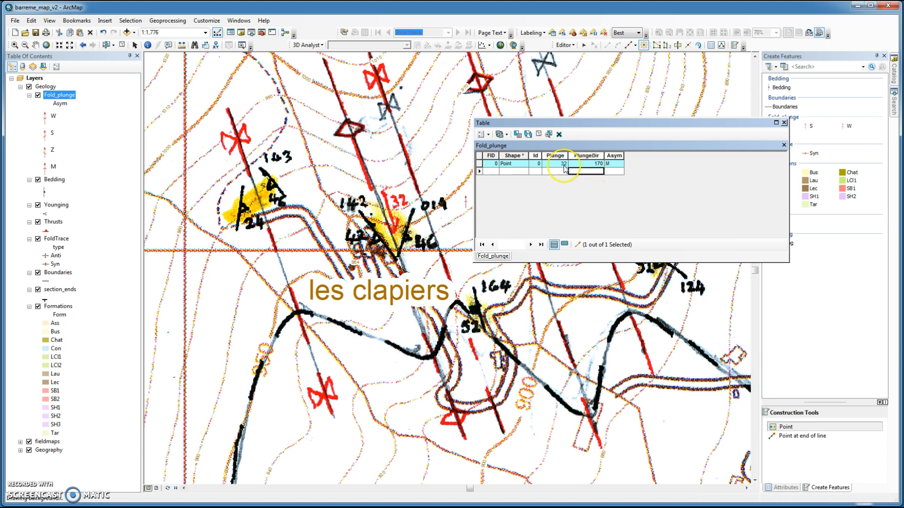
Step: Toggle the fieldmaps scans on and off to compare the new point with the scanned plunge symbol
left_click(551, 187)
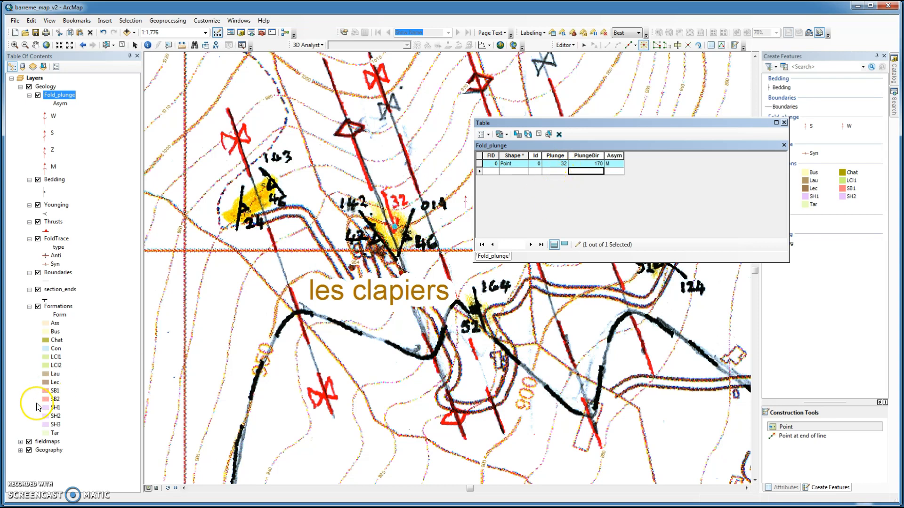
left_click(29, 442)
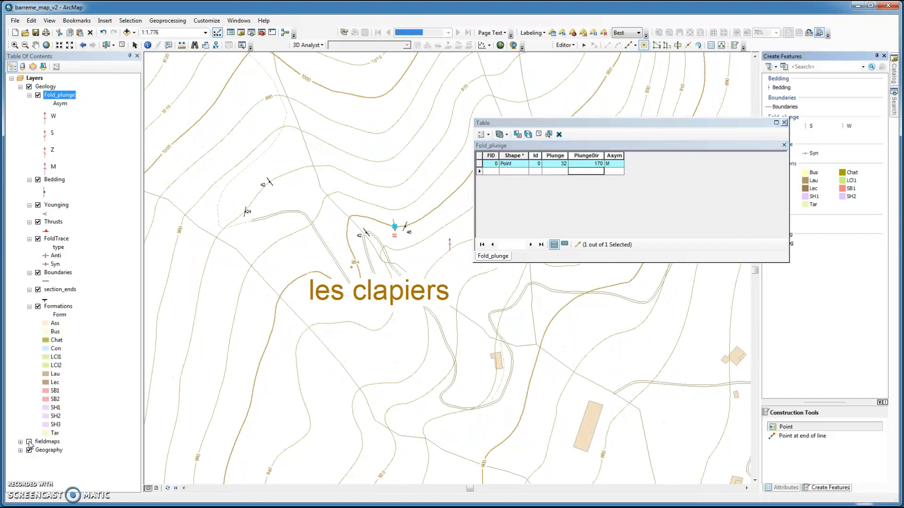
left_click(29, 442)
left_click(126, 408)
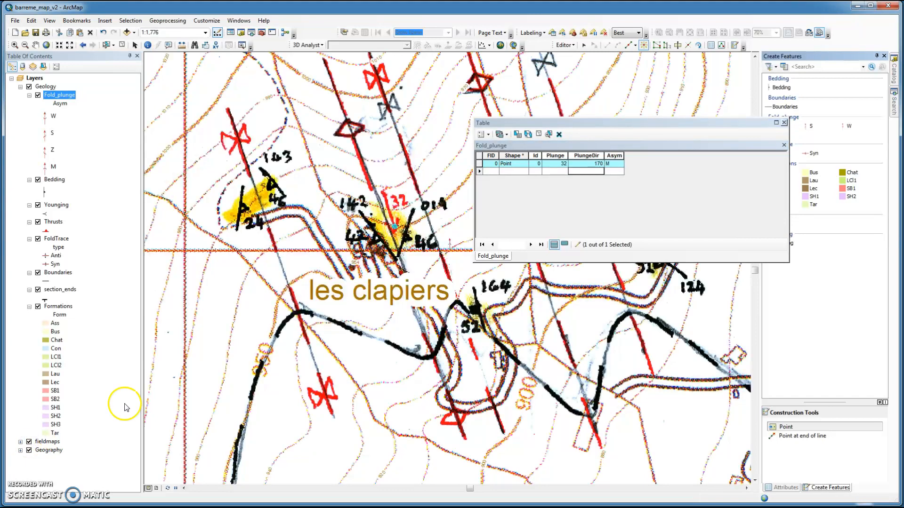
scroll(422, 255, "down", 1)
scroll(422, 254, "up", 2)
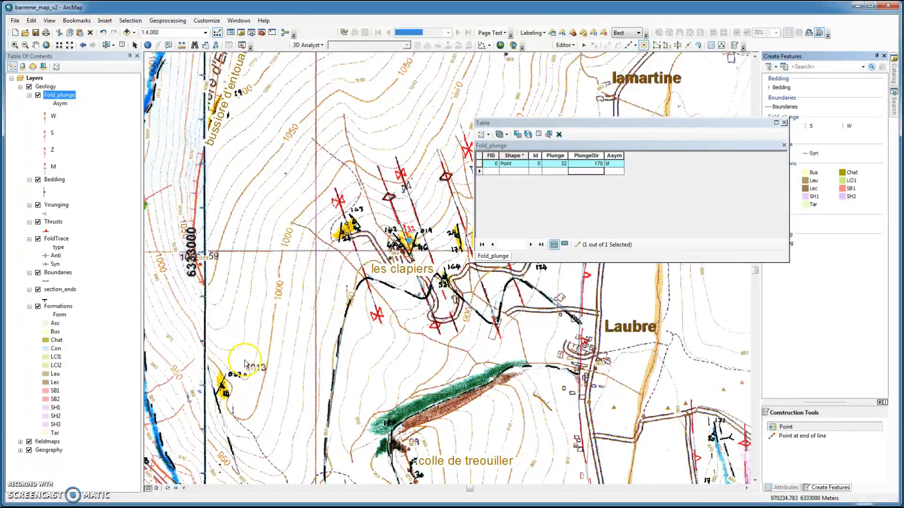
scroll(410, 237, "down", 2)
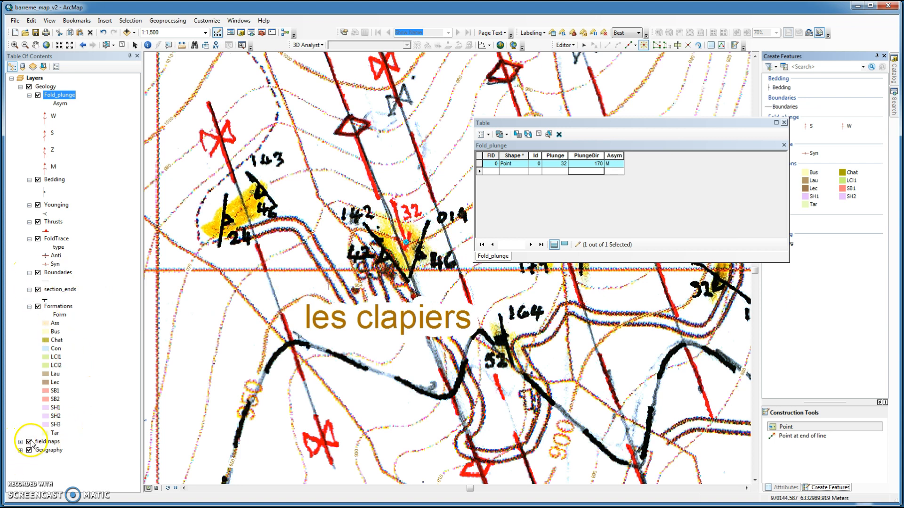
left_click(29, 442)
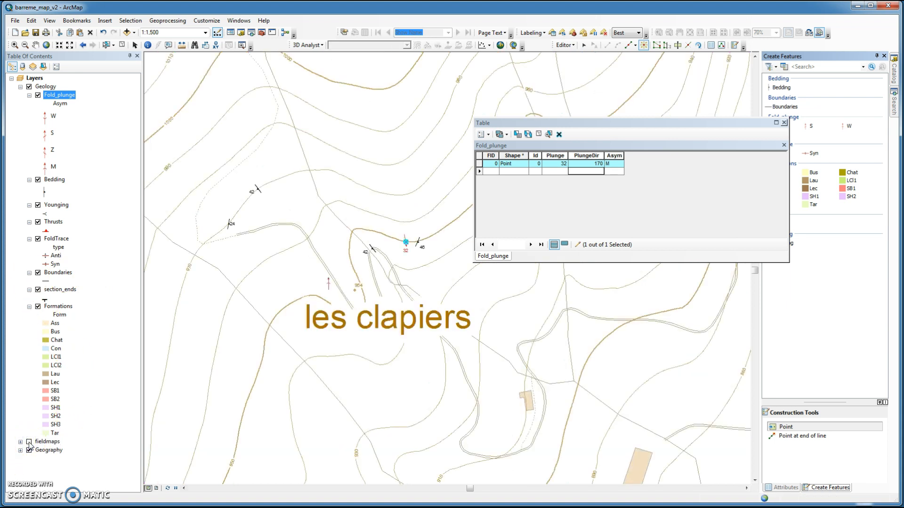
left_click(29, 442)
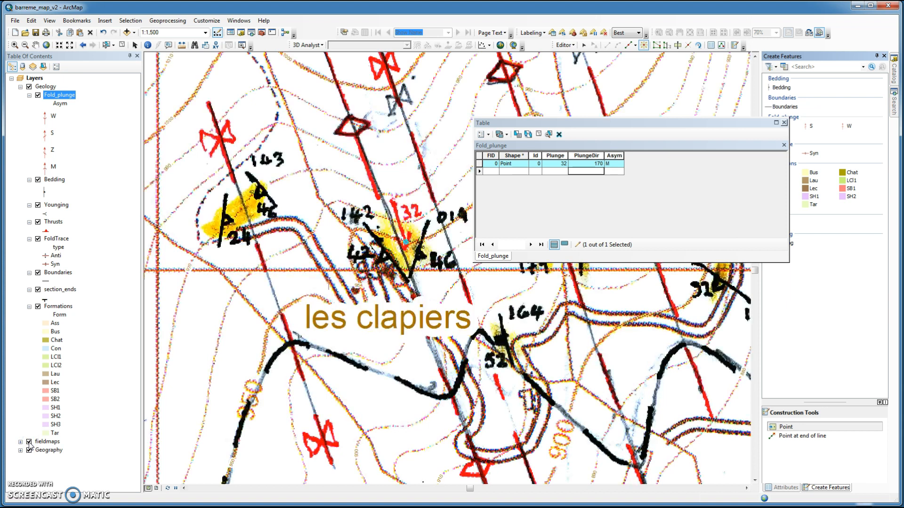
Step: Set the point's PlungeDir to 165
left_click(598, 164)
type("170")
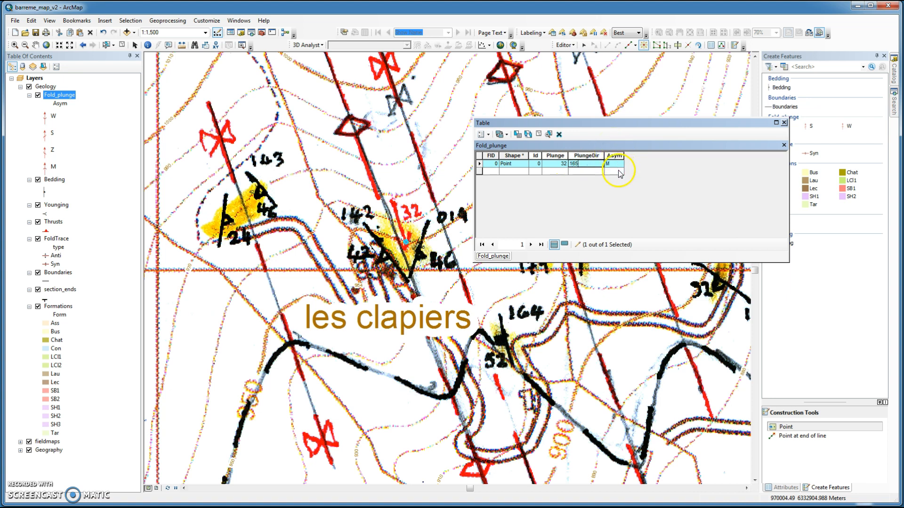
key("Return")
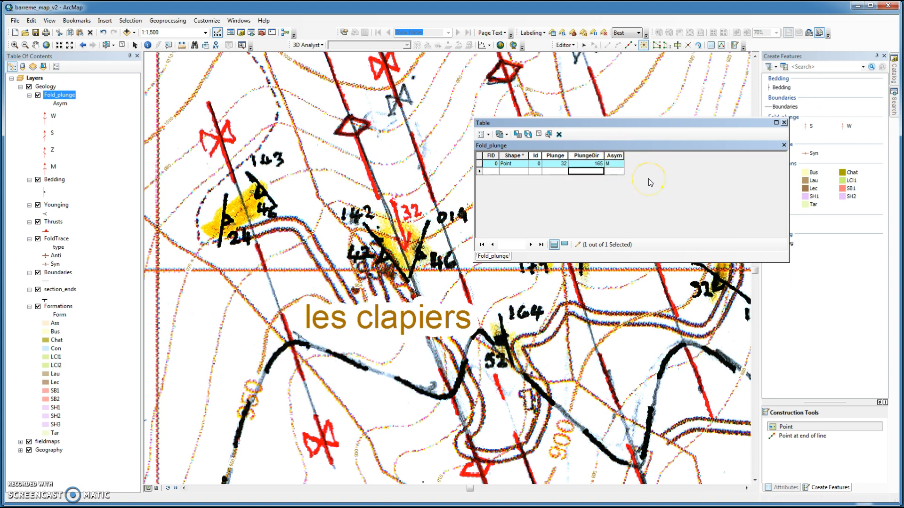
Step: Hide and show the fieldmaps scans again to check the point against the scanned measurement
left_click(408, 237)
left_click(30, 441)
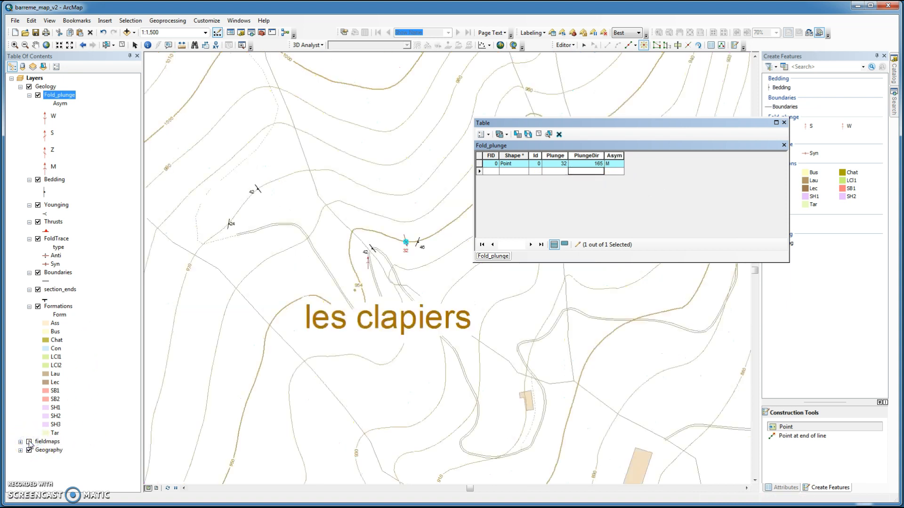
left_click(29, 442)
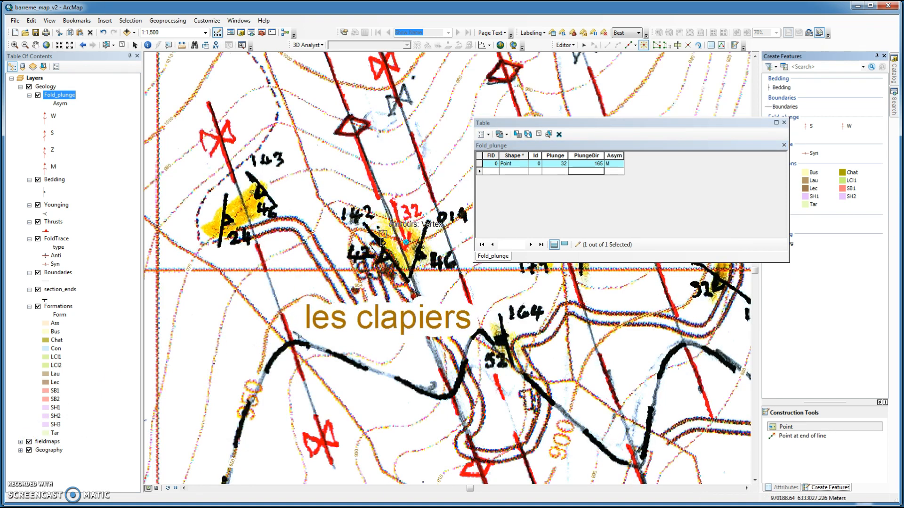
left_click(425, 286)
Step: Switch to layout view and set the scale to 1:10,000
left_click(157, 488)
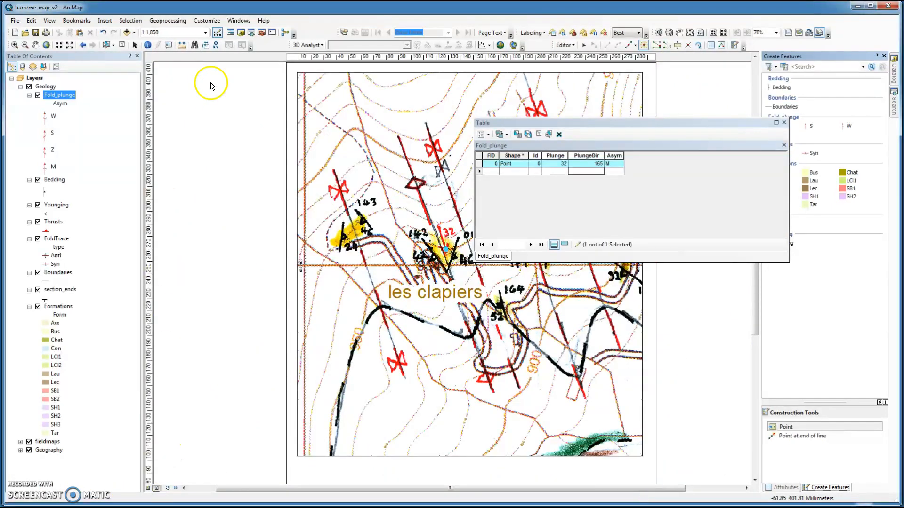
left_click(205, 32)
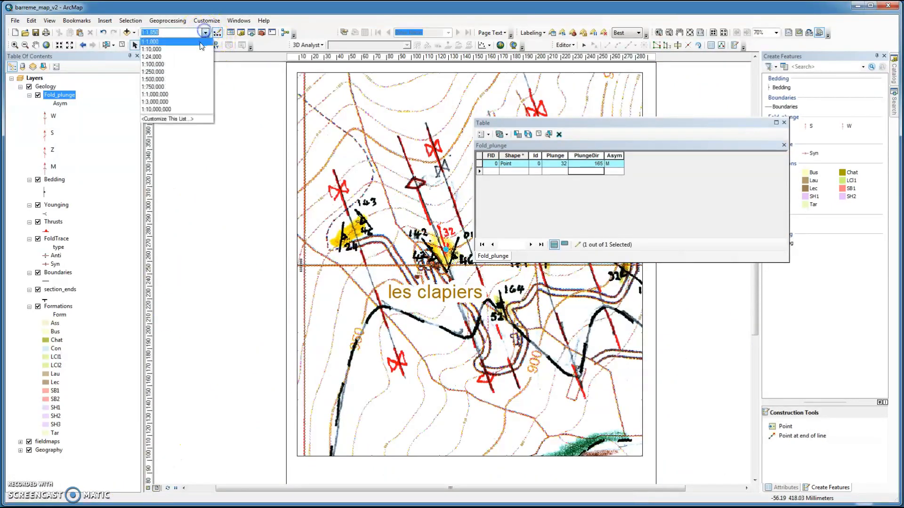
left_click(197, 48)
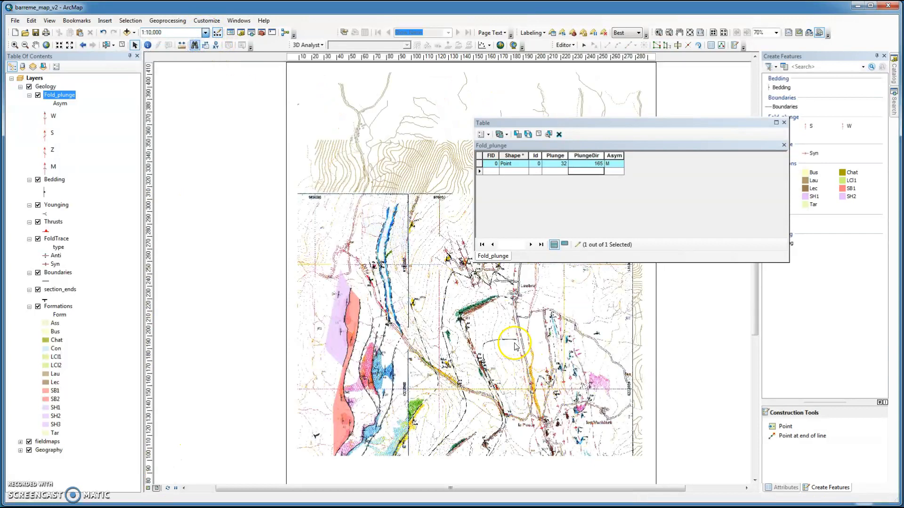
Step: Hide the fieldmaps scans
left_click(29, 442)
left_click(34, 45)
left_click_drag(467, 313, 474, 261)
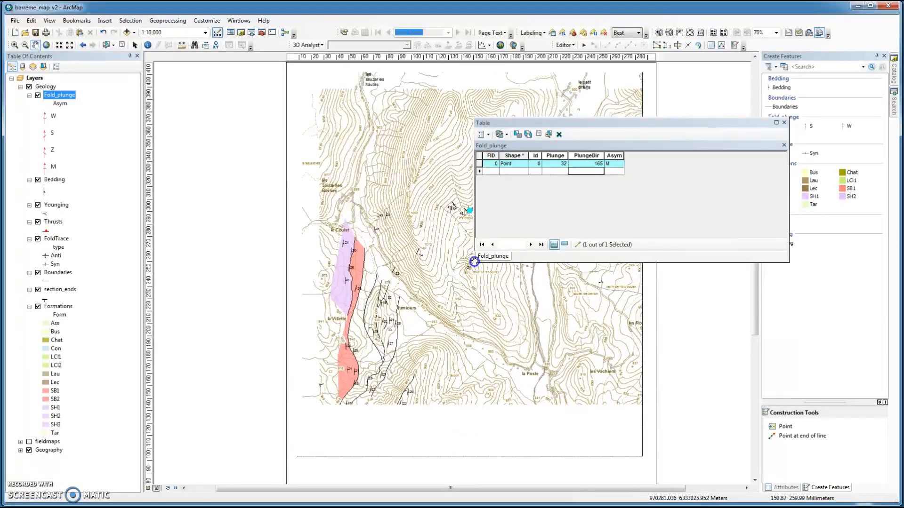
Step: Stop editing, saving the edits, and close the attribute table
left_click(567, 45)
left_click(584, 64)
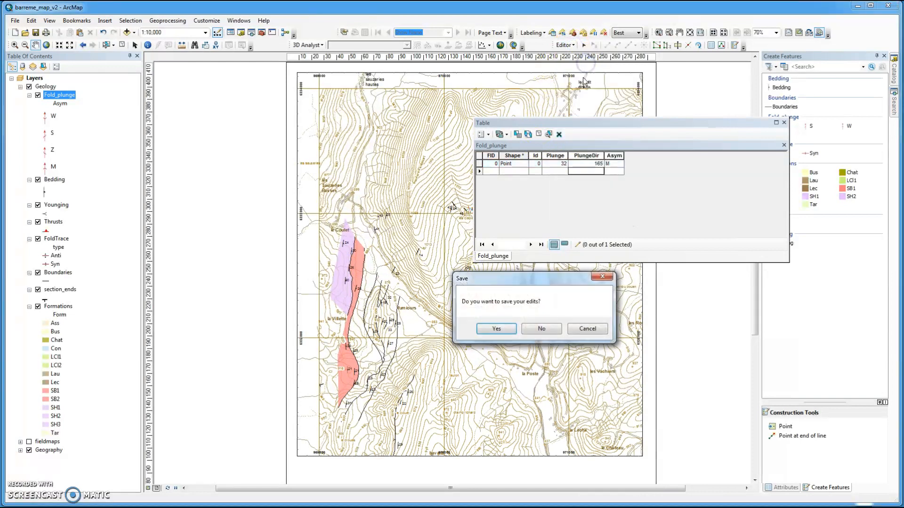
left_click(495, 330)
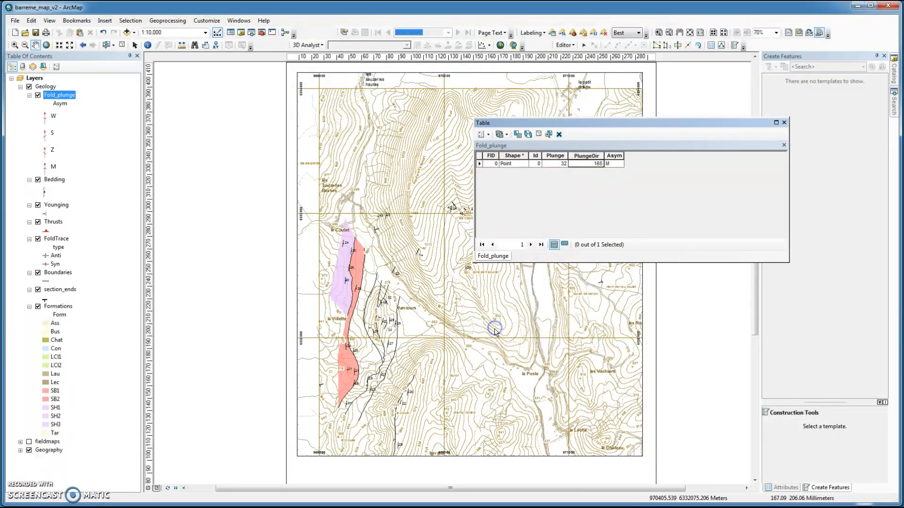
left_click(784, 122)
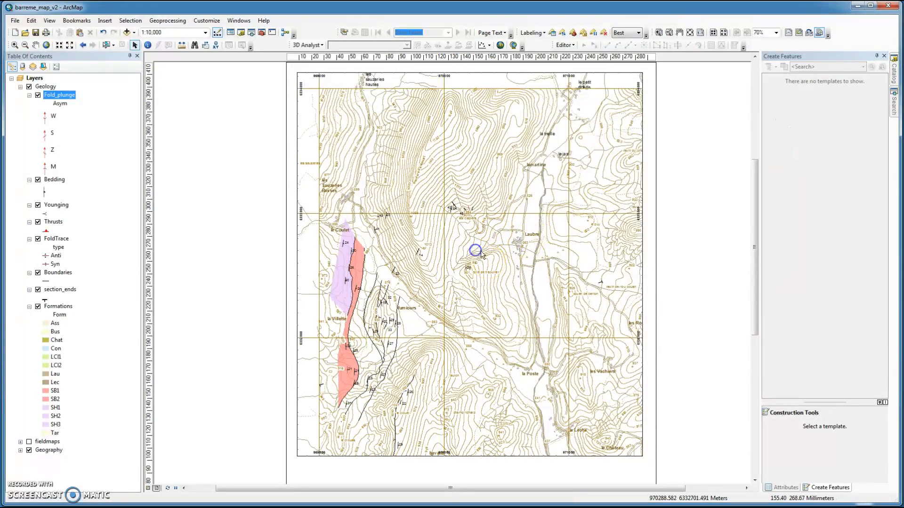
left_click(35, 44)
left_click_drag(563, 316, 527, 303)
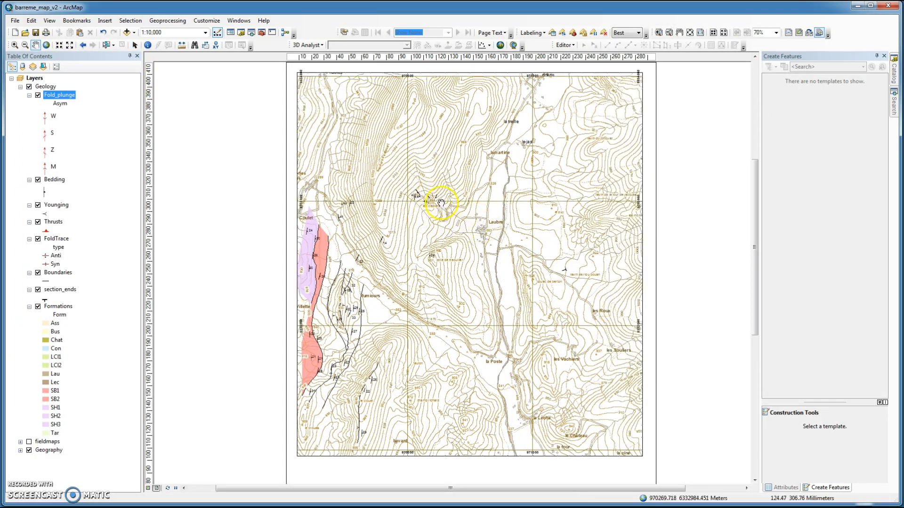